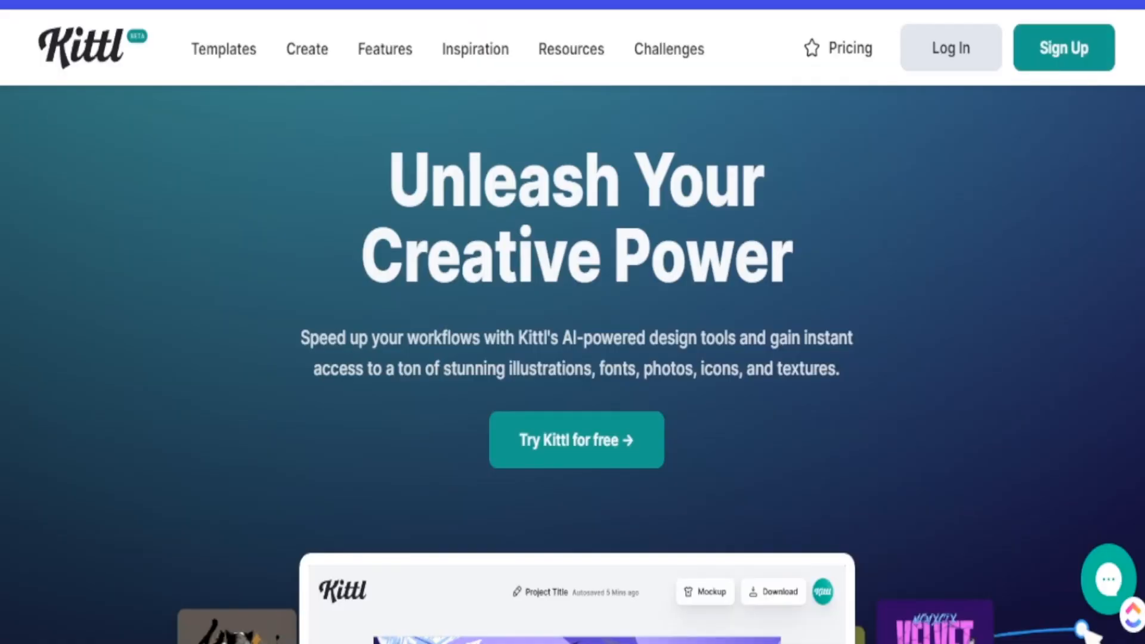
Review the Kittl homepage sections on AI design tools, mockups, text editing, recoloring and ready-to-use templates.
scroll(573, 364, down, 8)
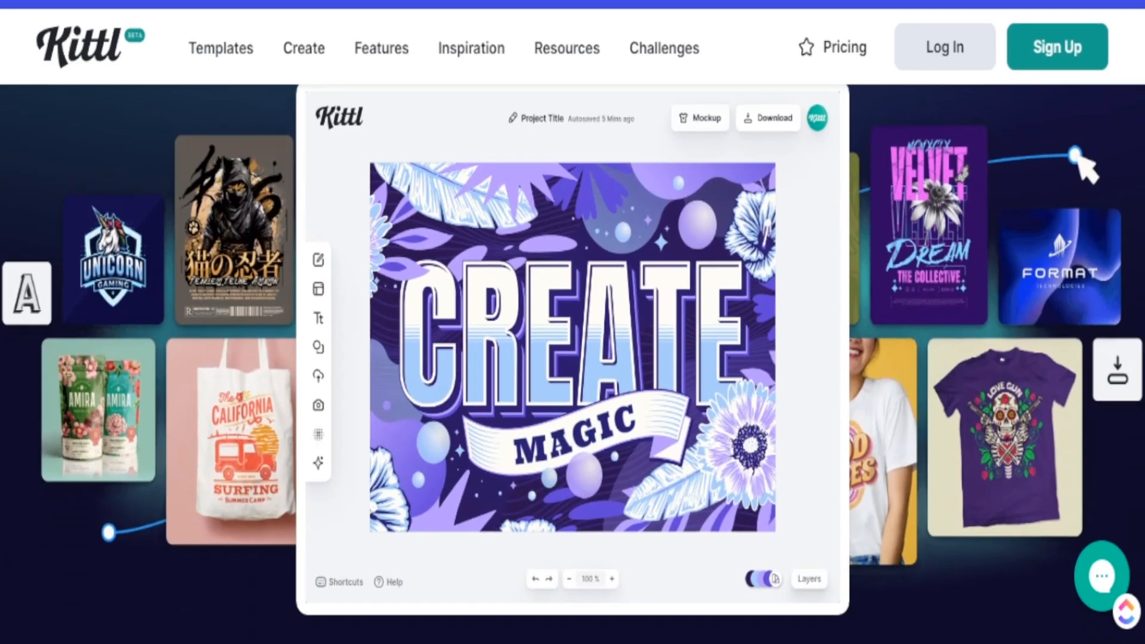
scroll(572, 364, down, 13)
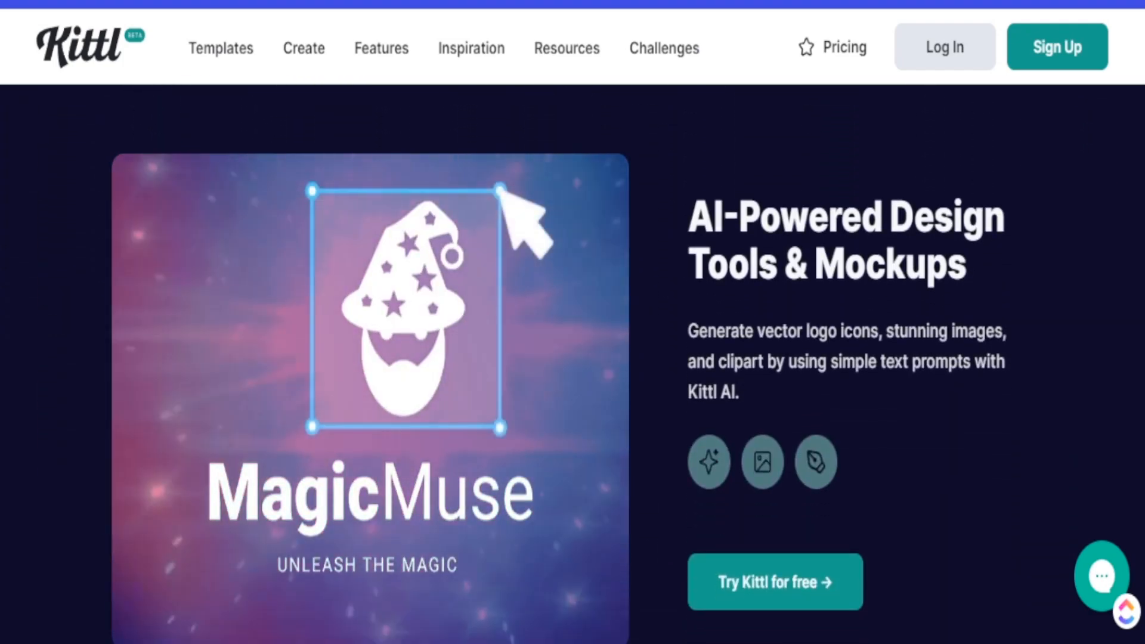
scroll(572, 363, down, 2)
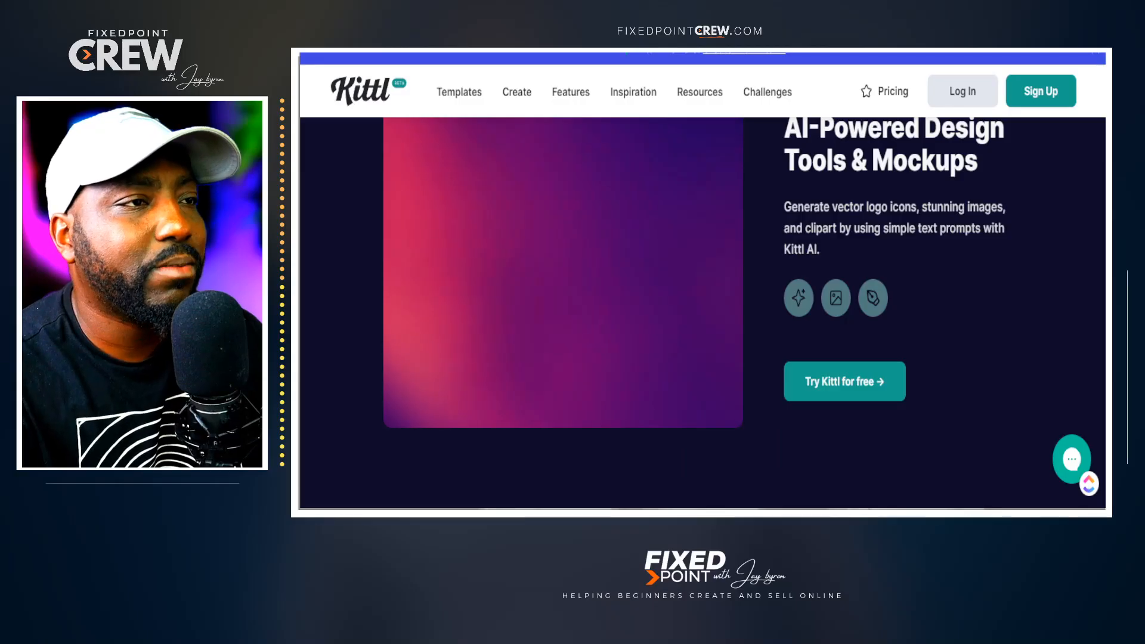
scroll(572, 364, down, 10)
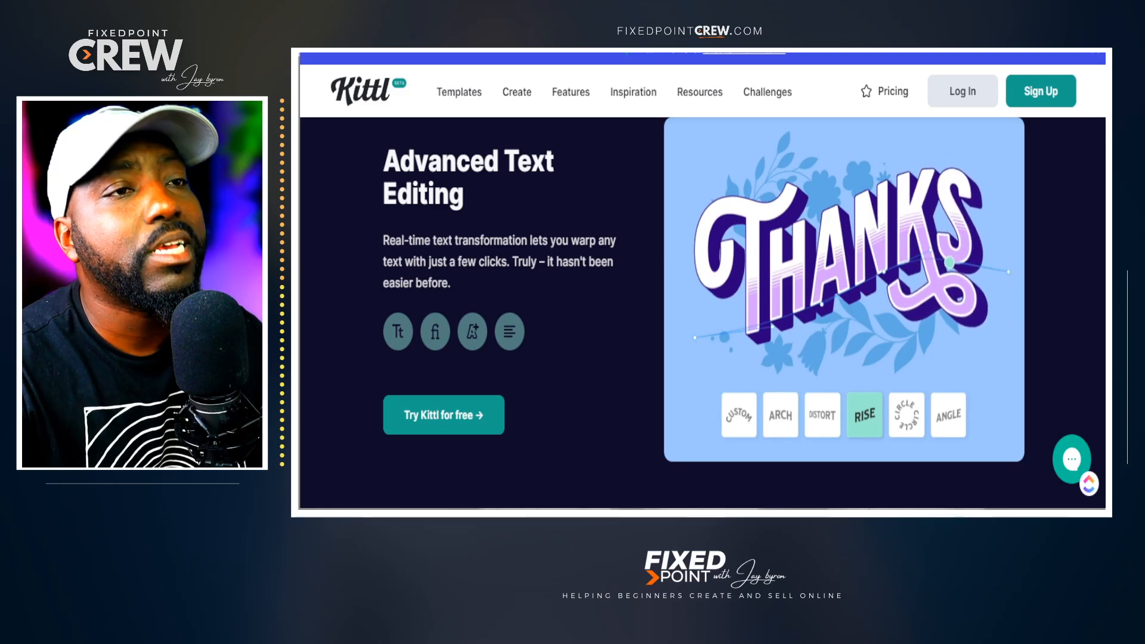
scroll(702, 313, down, 5)
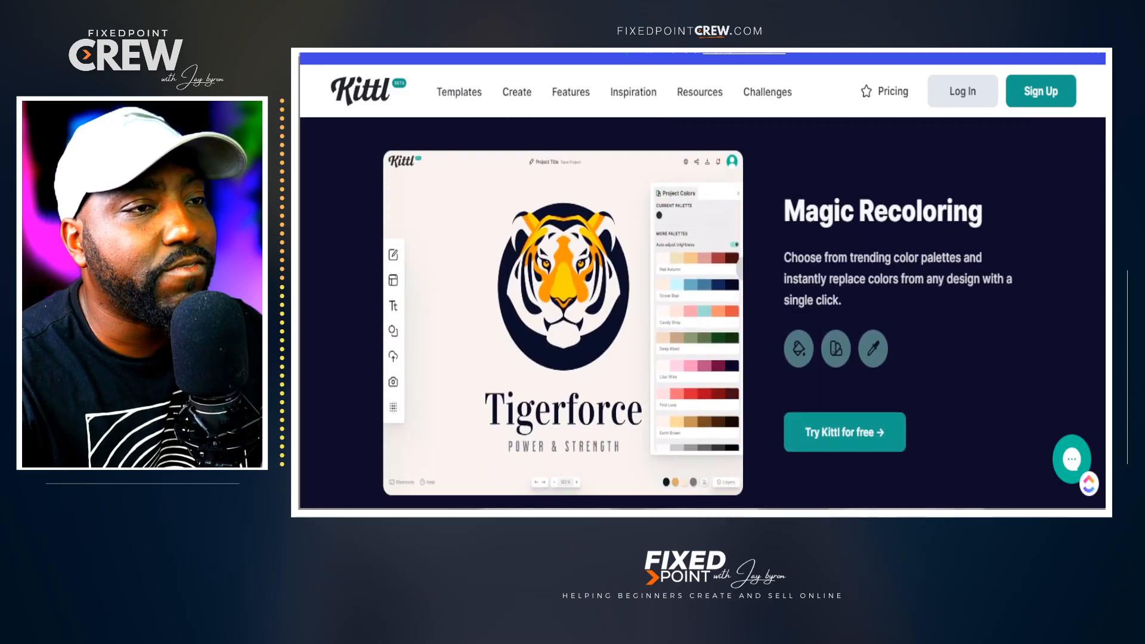
scroll(702, 313, down, 9)
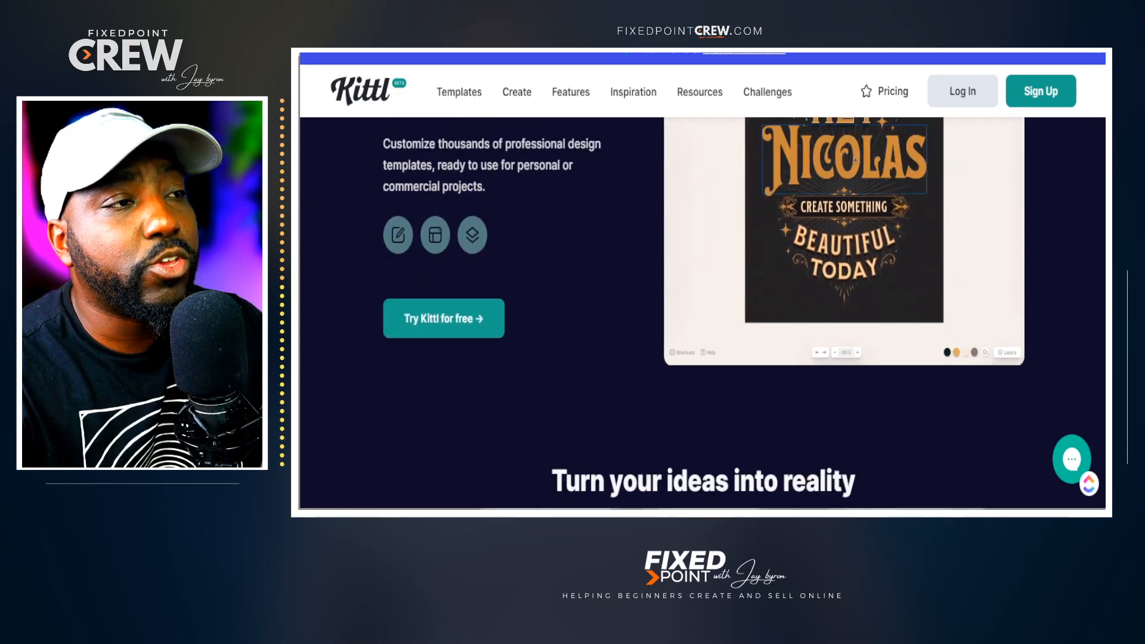
scroll(702, 313, up, 3)
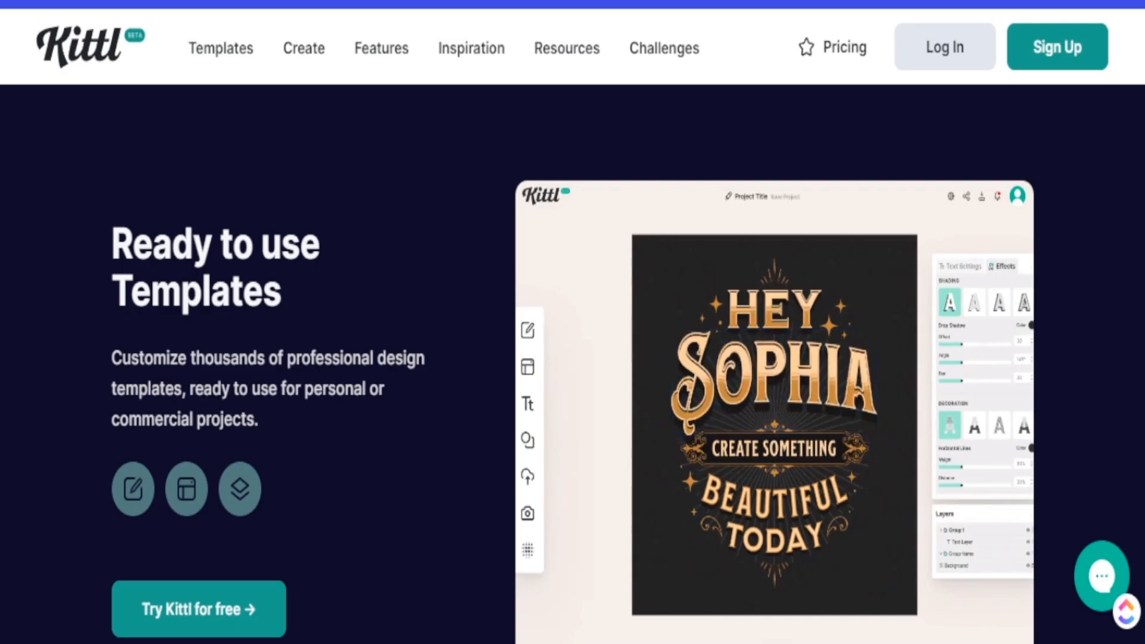
scroll(572, 358, down, 10)
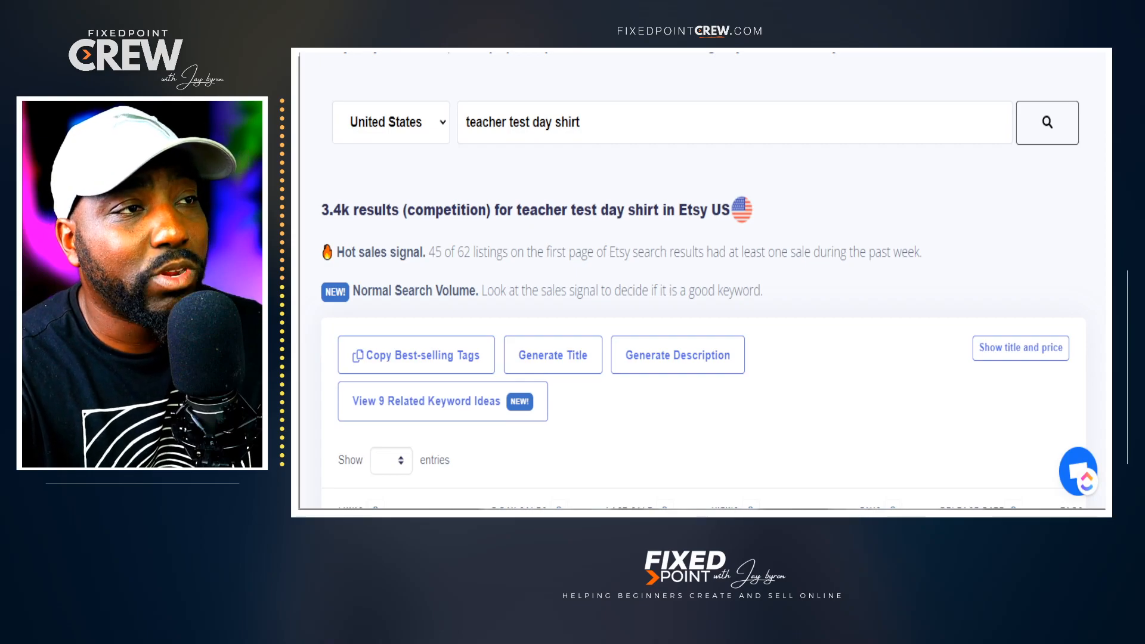
Examine the Etsy keyword results for "teacher test day shirt", including the sales signal, search volume and each listing's sales, views and release date.
drag(582, 124, 552, 126)
drag(354, 101, 230, 103)
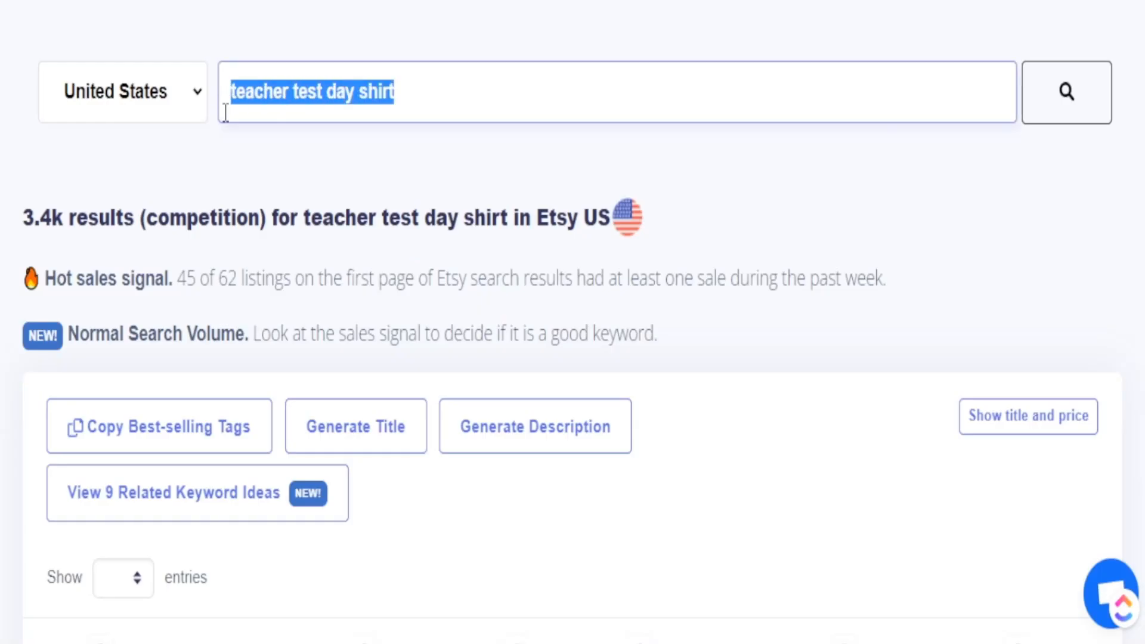
click(409, 94)
scroll(276, 225, down, 2)
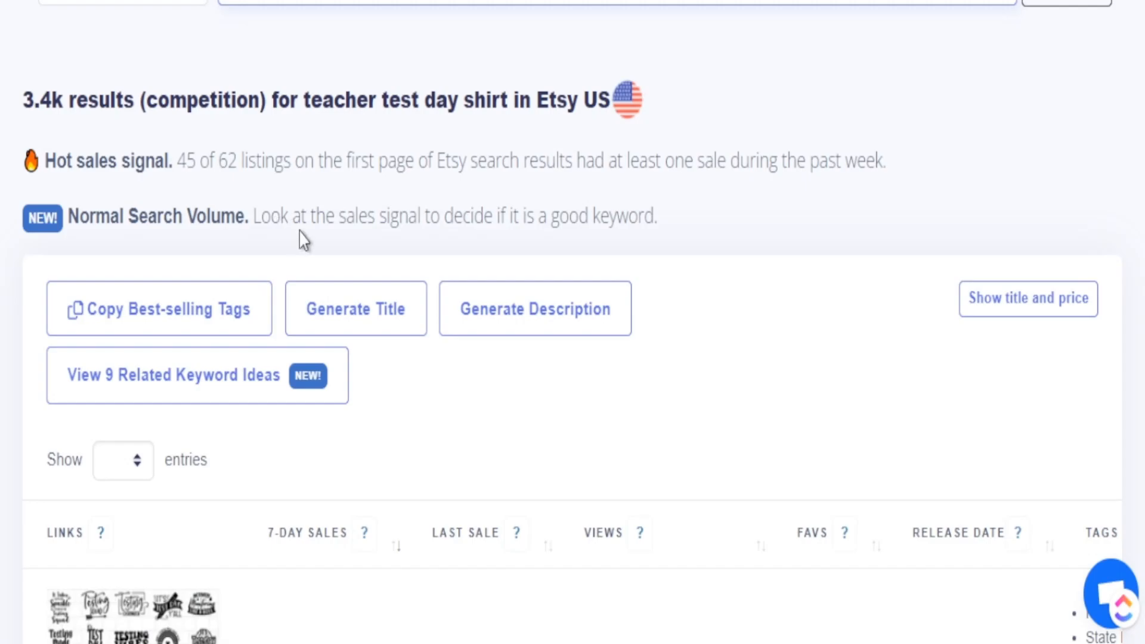
drag(47, 169, 119, 169)
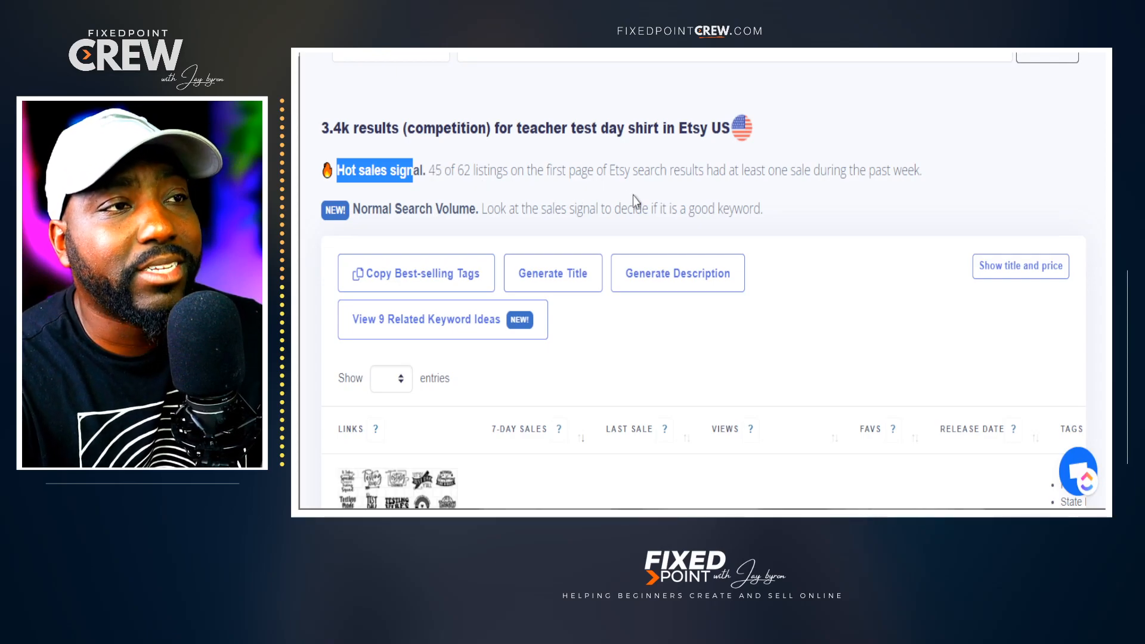
scroll(582, 230, down, 3)
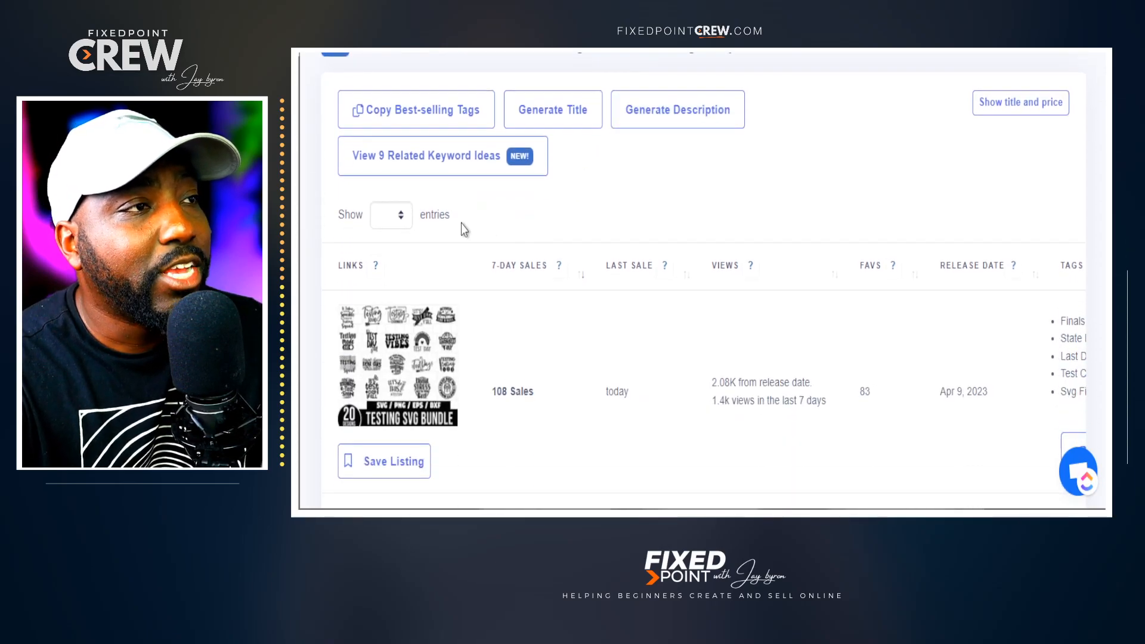
scroll(525, 349, down, 5)
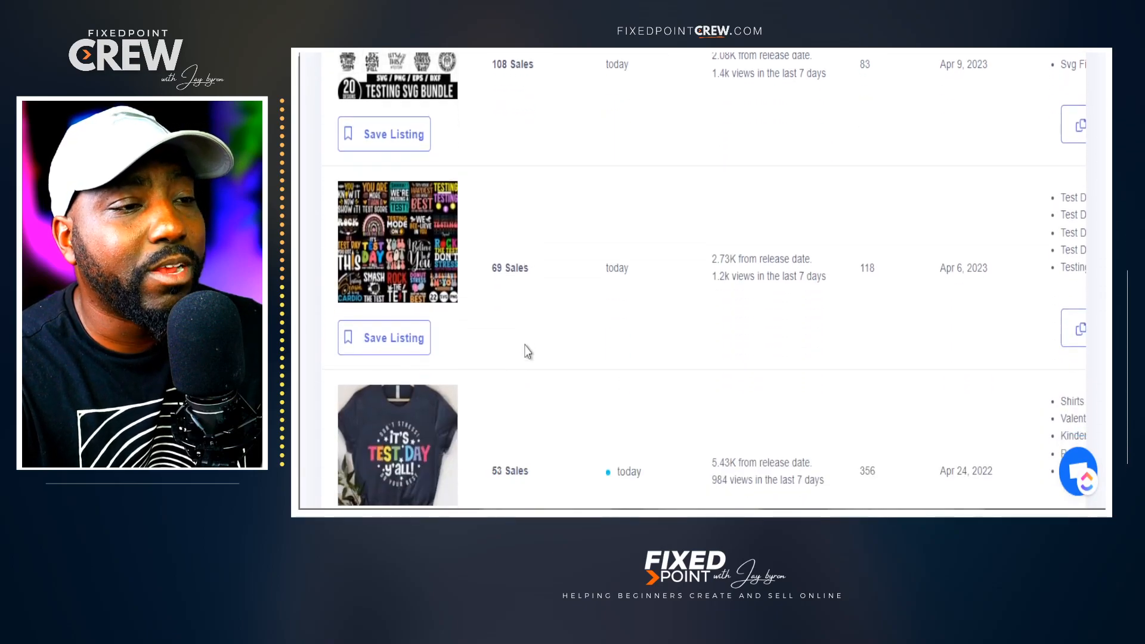
scroll(525, 346, down, 1)
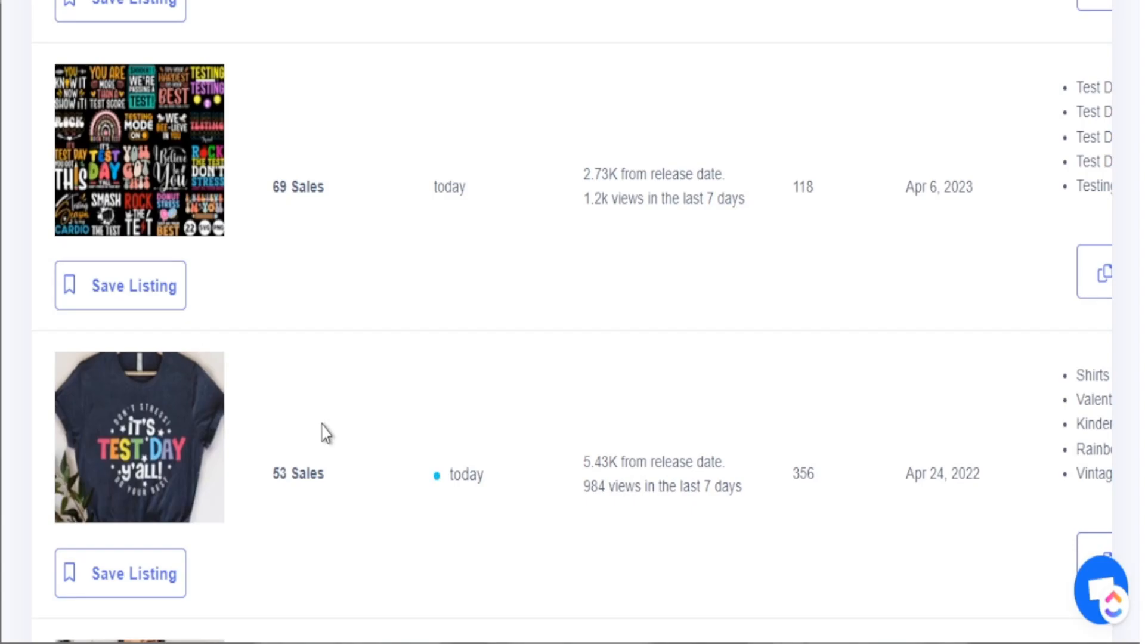
scroll(323, 433, down, 3)
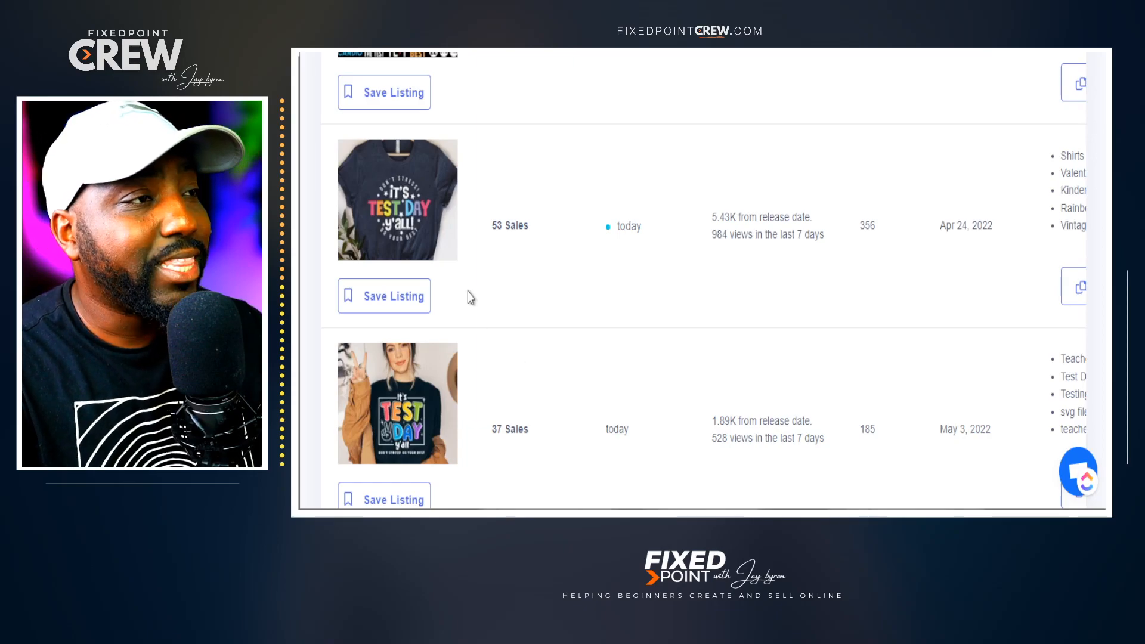
scroll(462, 310, down, 1)
scroll(462, 325, down, 4)
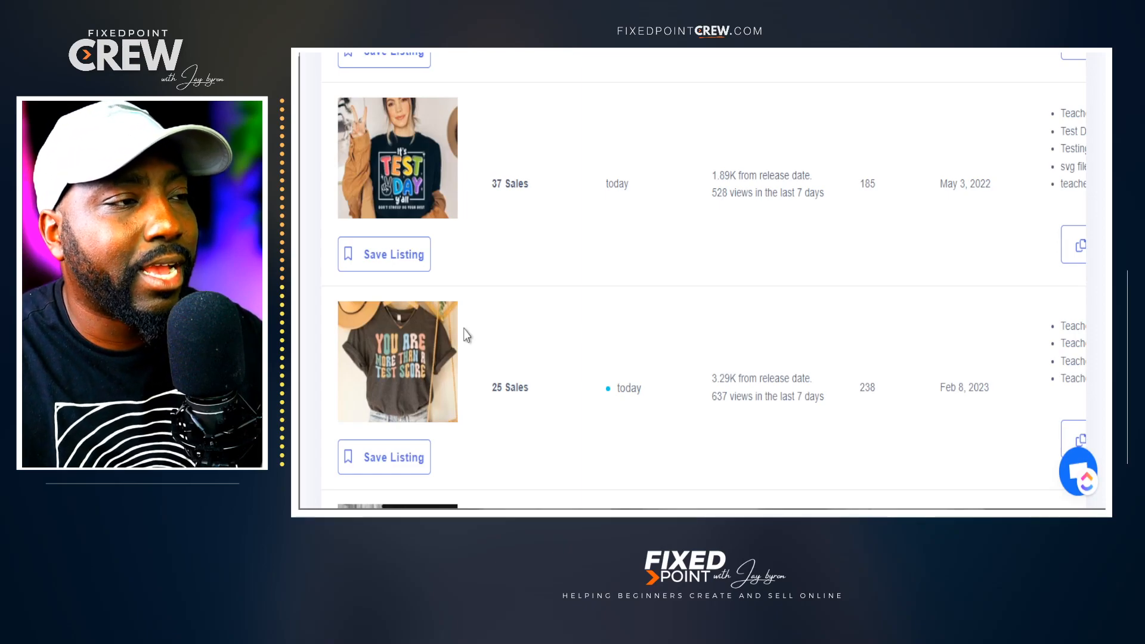
scroll(484, 332, down, 4)
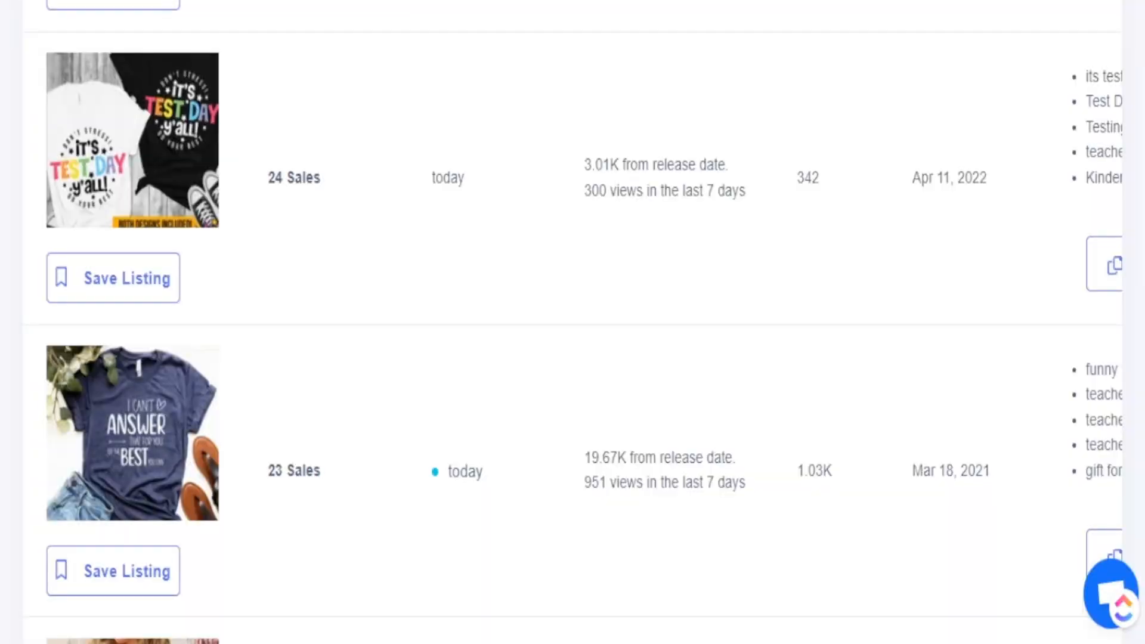
scroll(572, 322, down, 2)
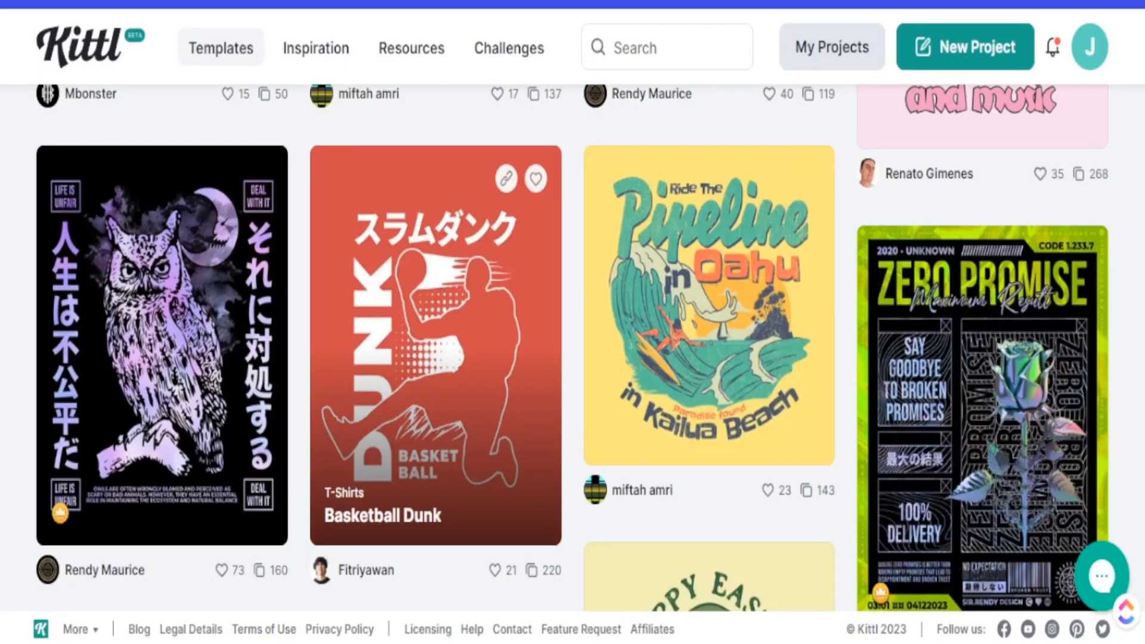
Browse the trending T-shirt templates in Kittl for design ideas.
scroll(435, 357, up, 15)
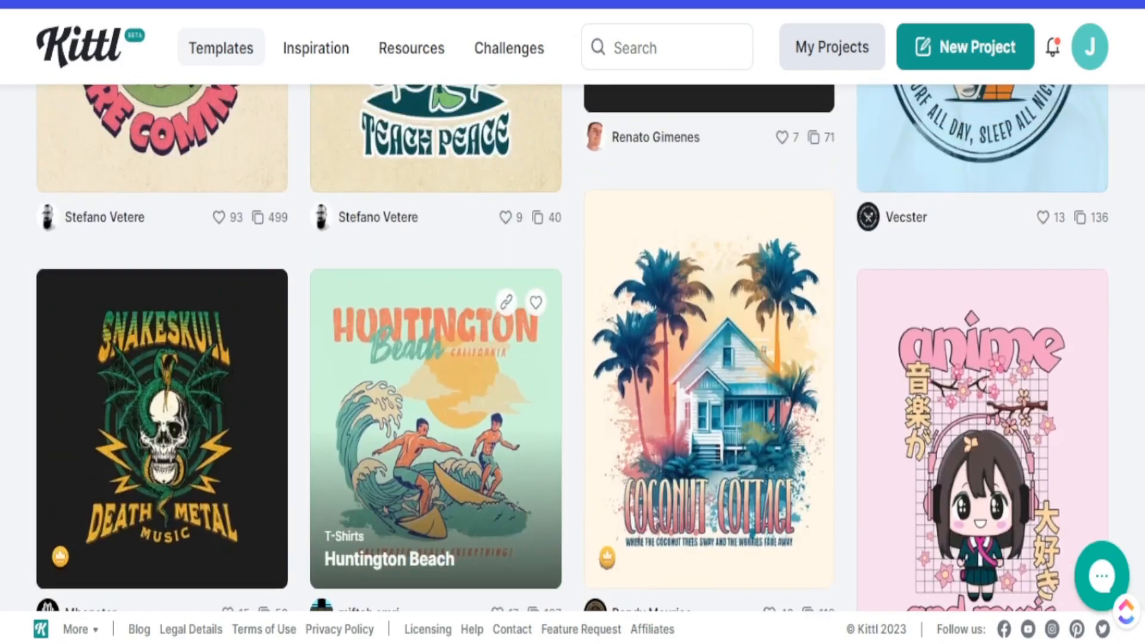
scroll(435, 358, up, 4)
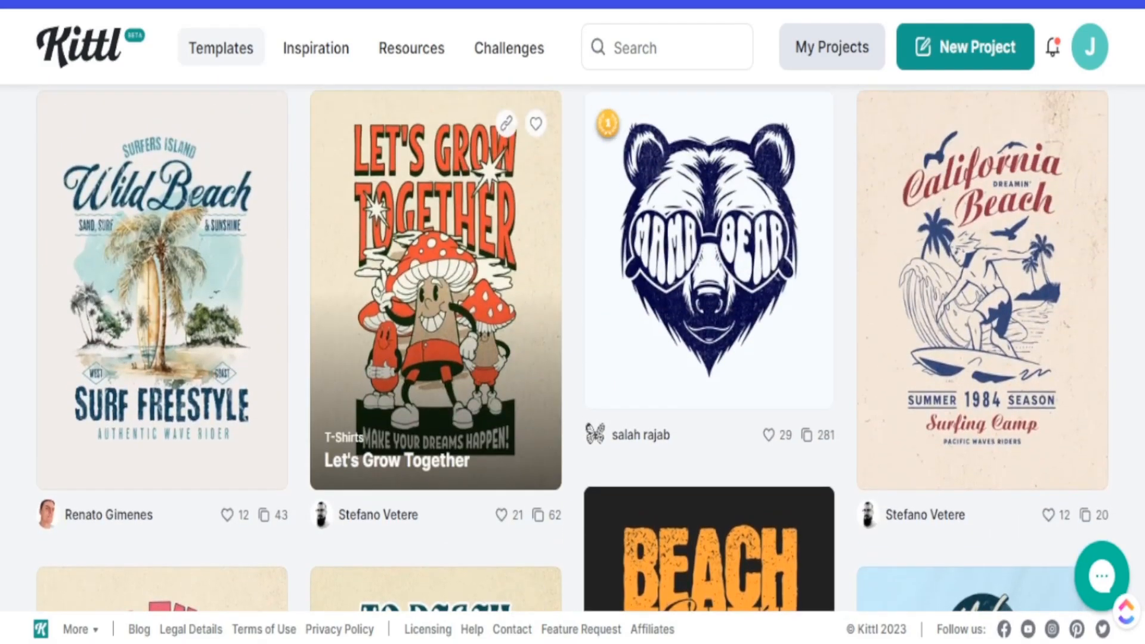
scroll(435, 357, up, 2)
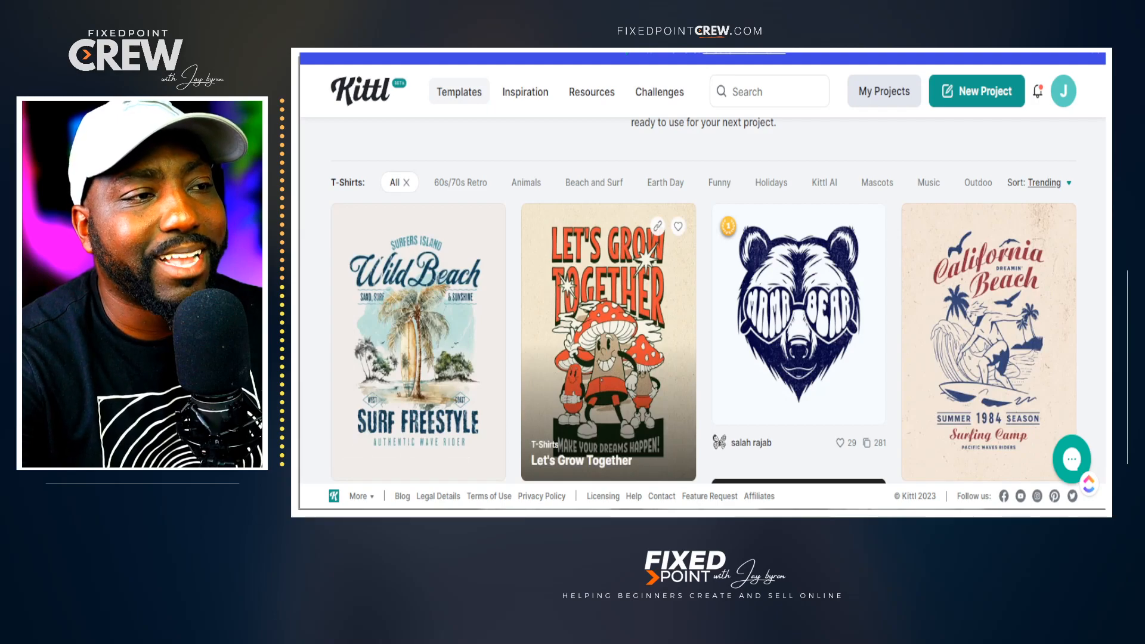
scroll(608, 334, down, 7)
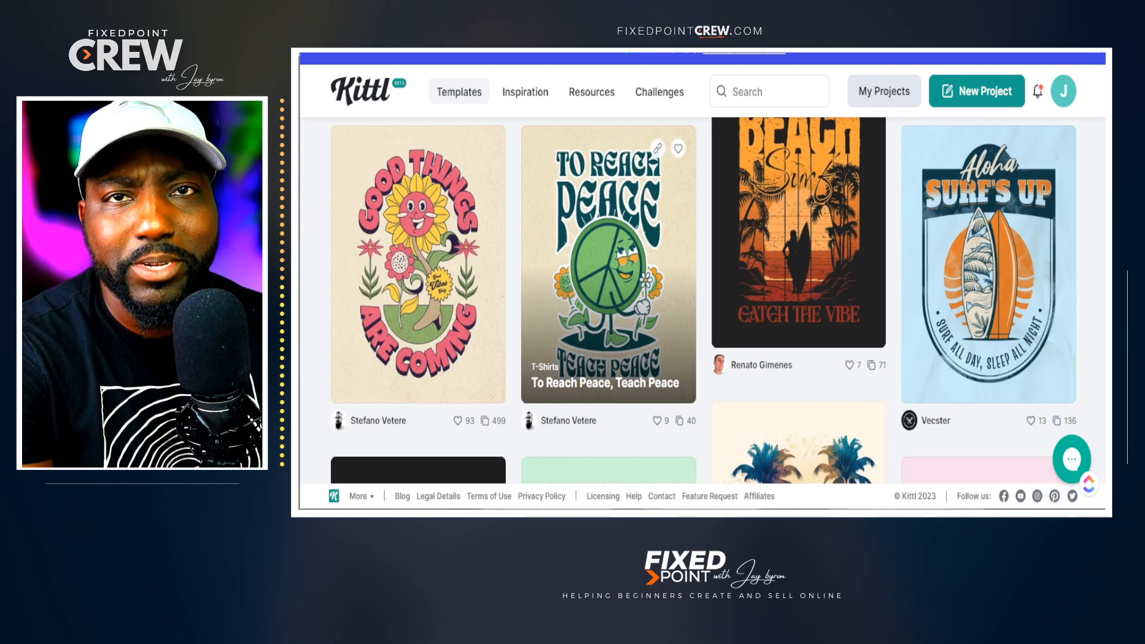
scroll(608, 268, down, 10)
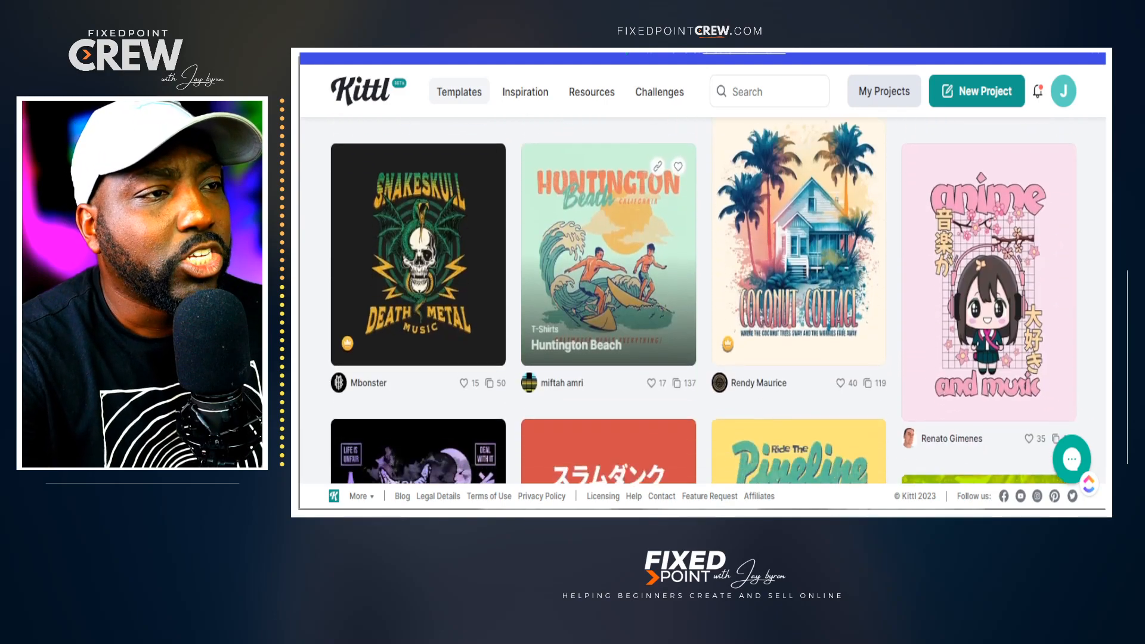
scroll(608, 298, down, 10)
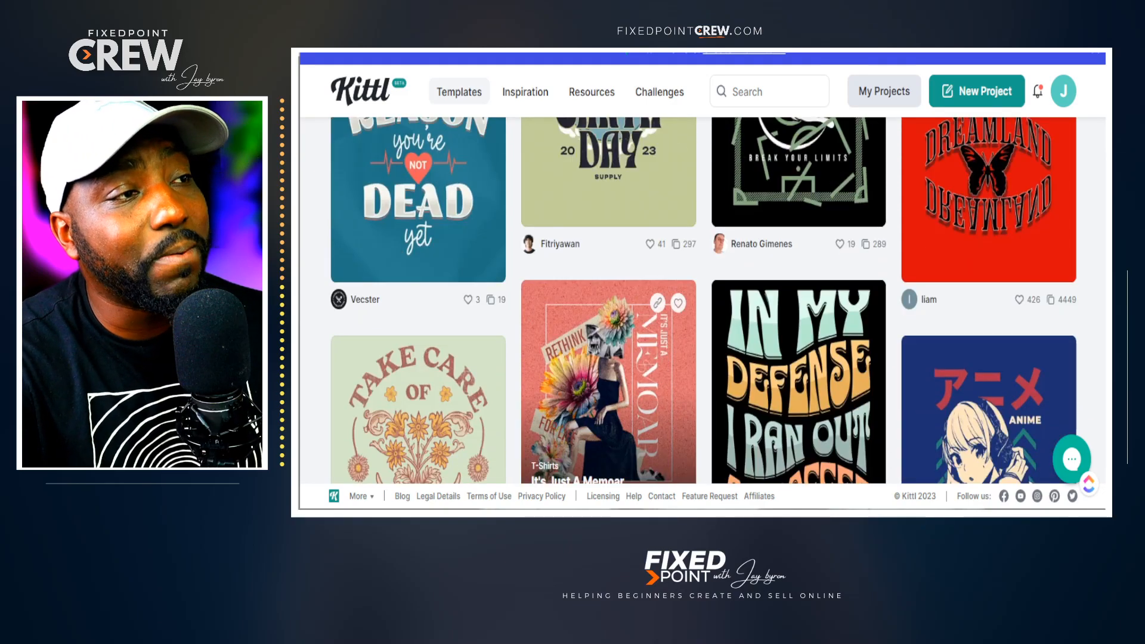
scroll(703, 298, down, 5)
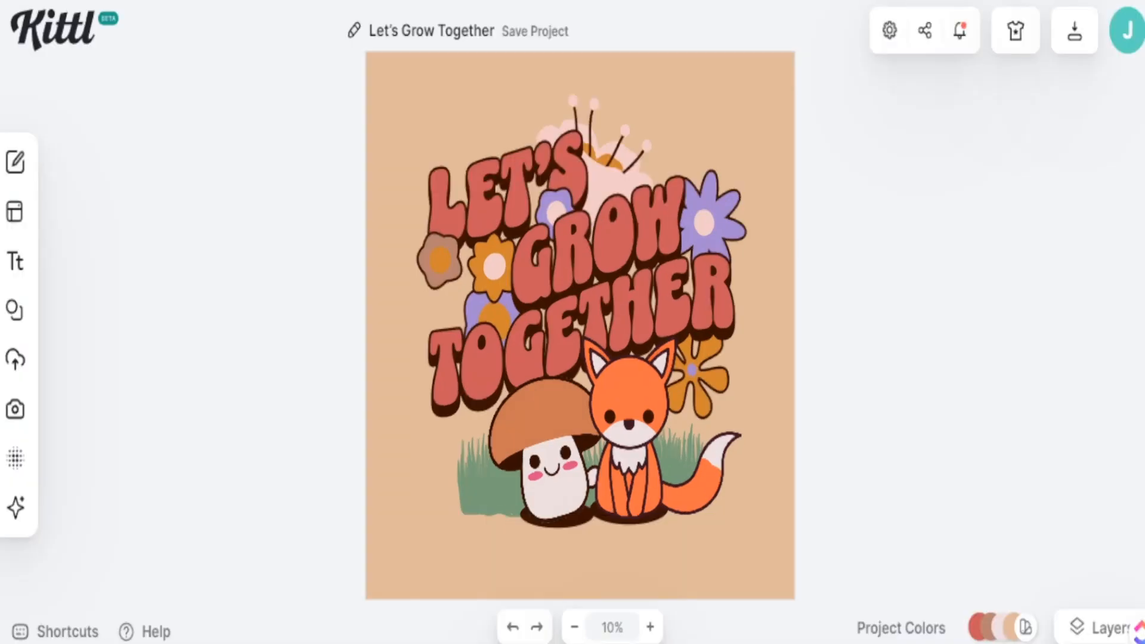
Delete the fox, mushroom, grass and flower illustrations from the "Let's Grow Together" design, keeping only the three lines of lettering.
click(636, 471)
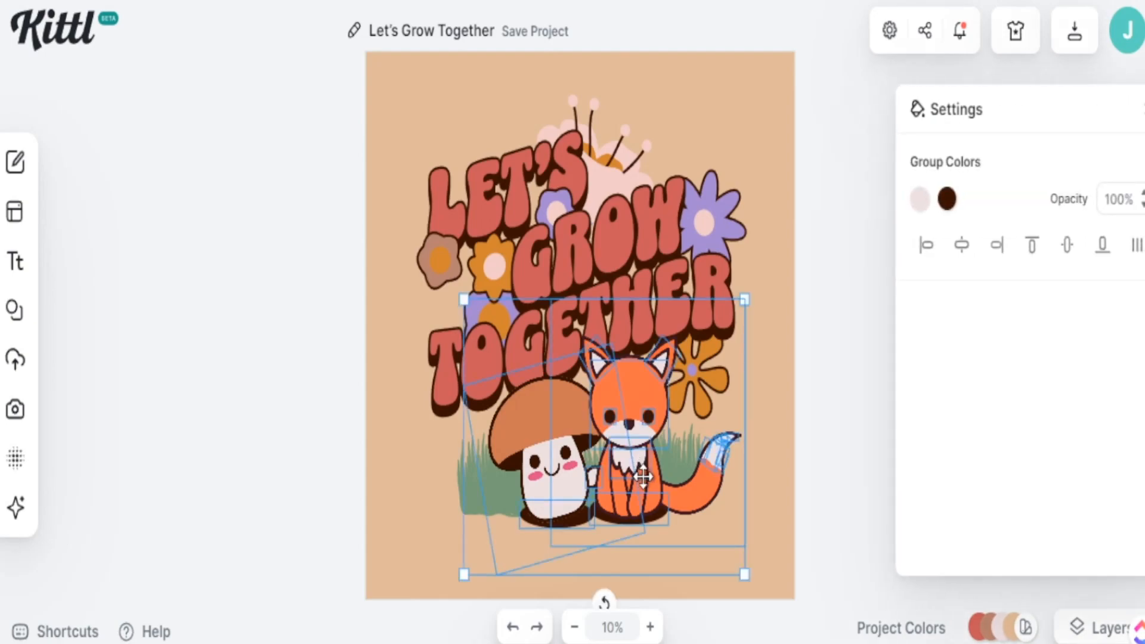
key(Delete)
click(620, 483)
key(Delete)
drag(707, 390, 718, 574)
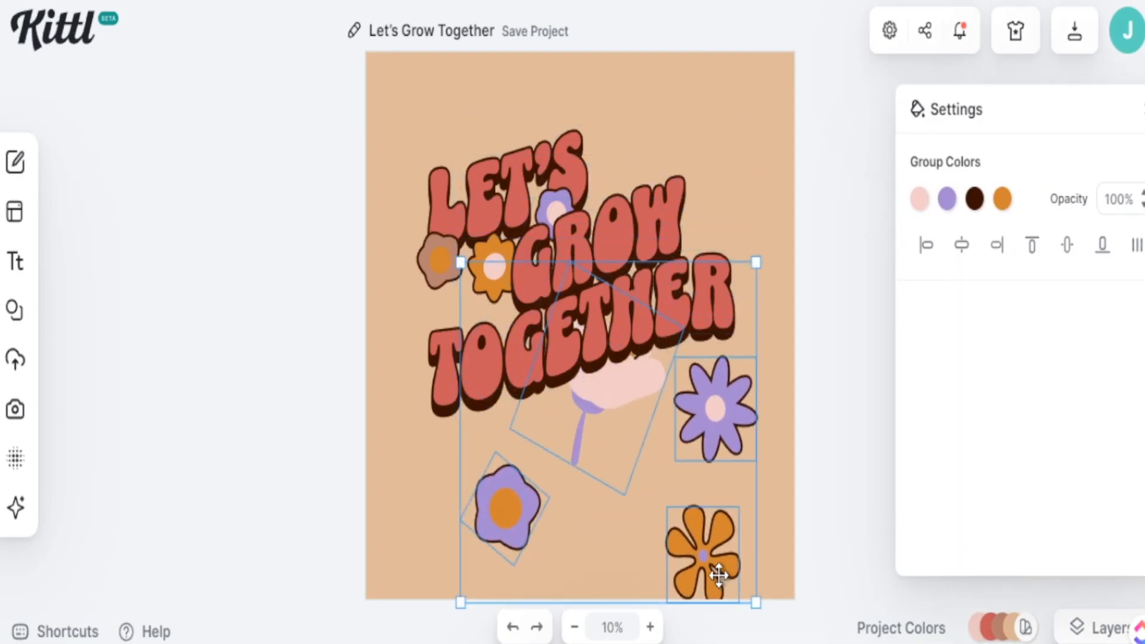
key(Delete)
click(497, 273)
key(Delete)
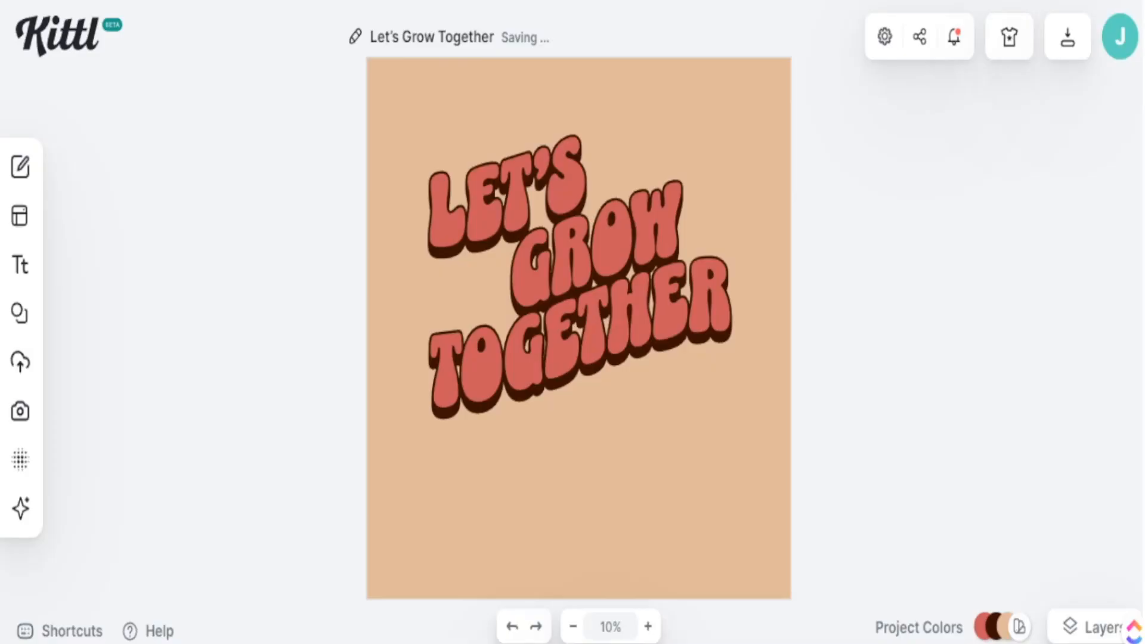
Replace the three text lines with MAKE, YOURSELF and PROUD, and reposition the upper lines so all three stack evenly.
double_click(485, 214)
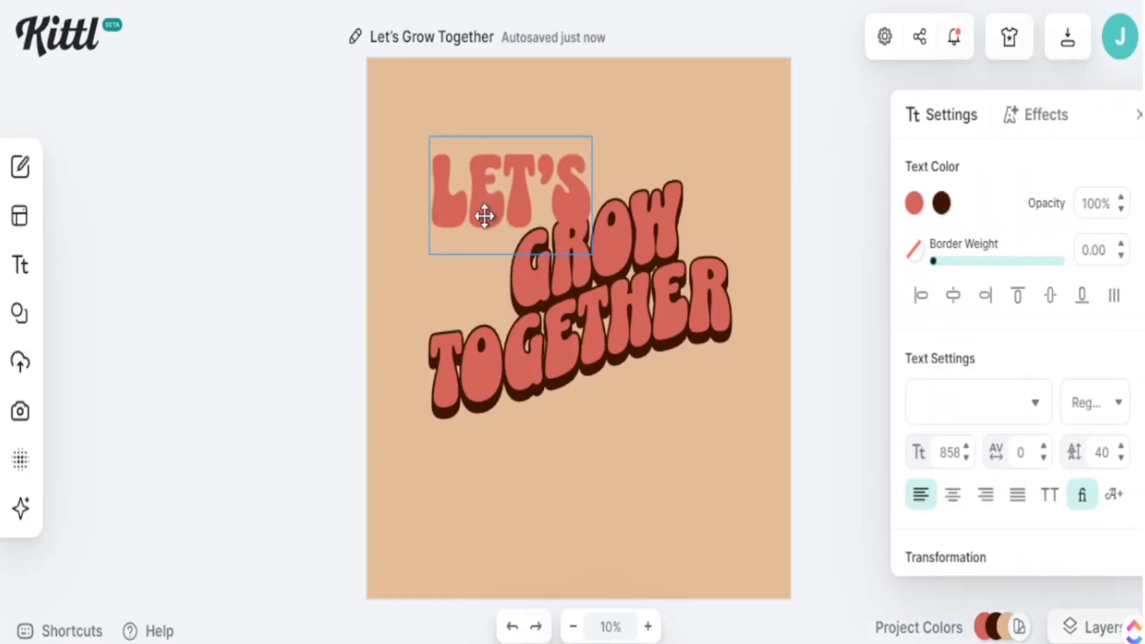
double_click(487, 213)
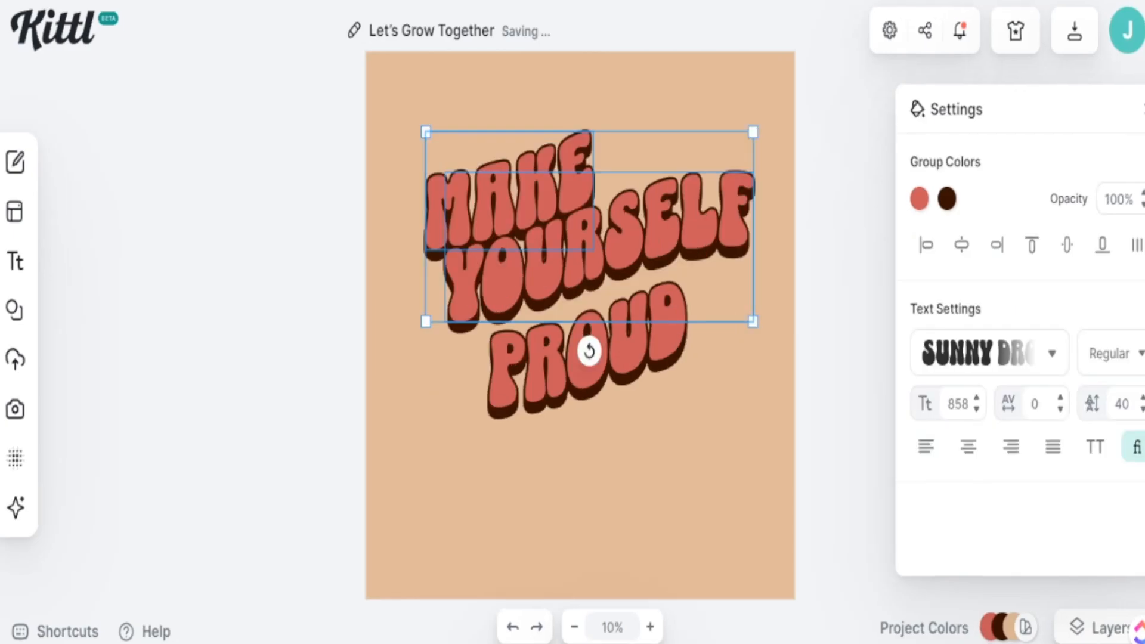
drag(485, 169, 488, 145)
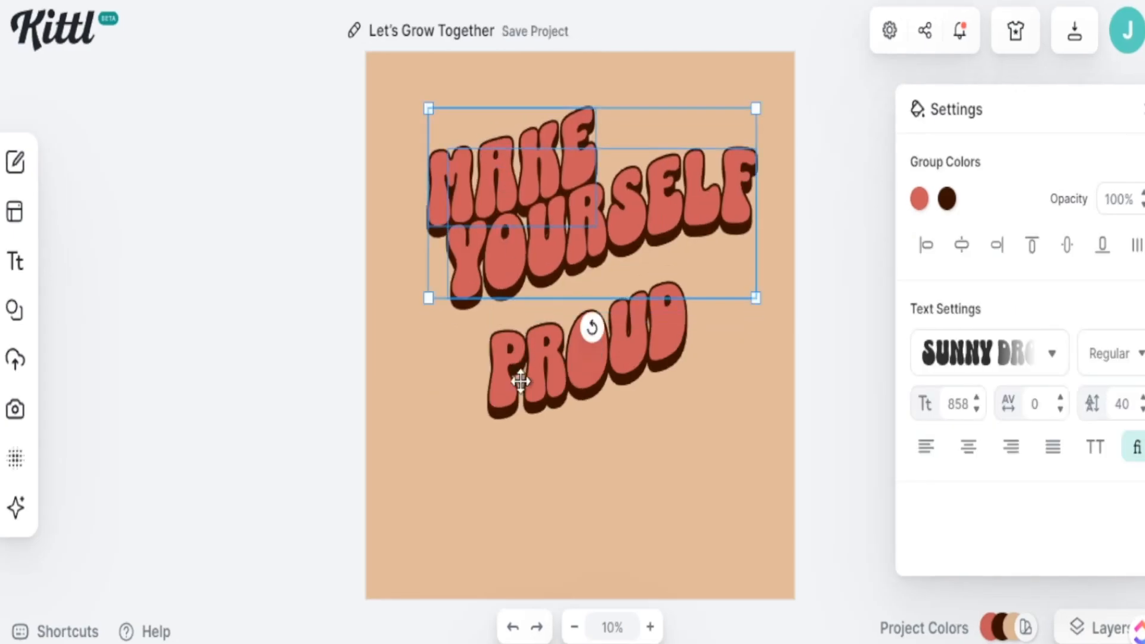
click(518, 377)
drag(520, 268, 509, 304)
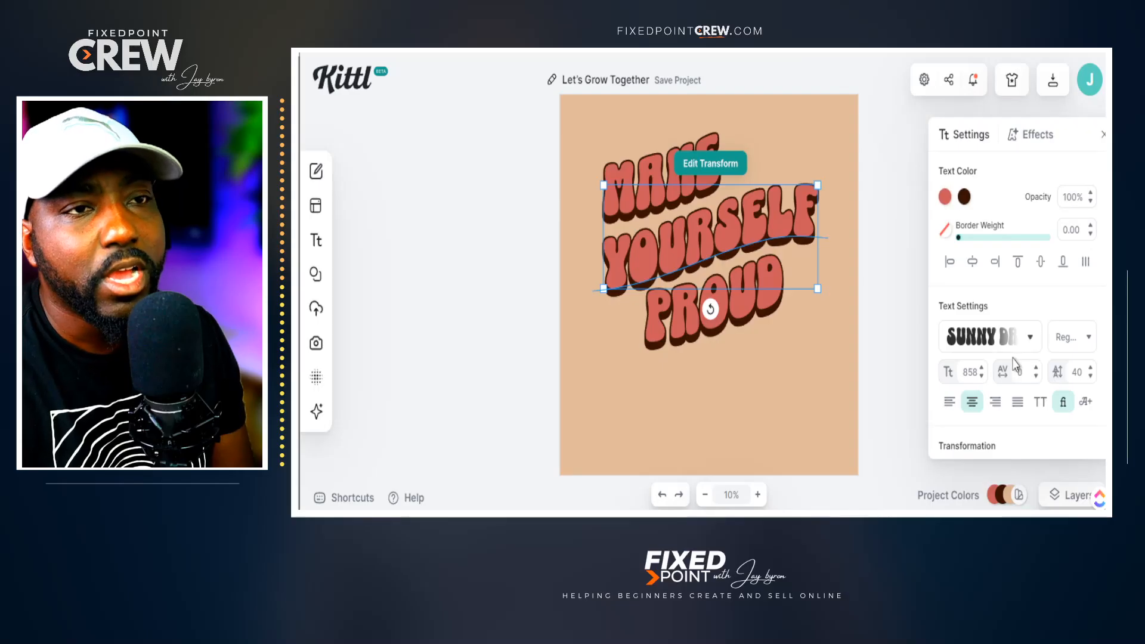
Set the Rise Curve of the YOURSELF text transformation to 69% and deselect the text.
scroll(1025, 453, down, 5)
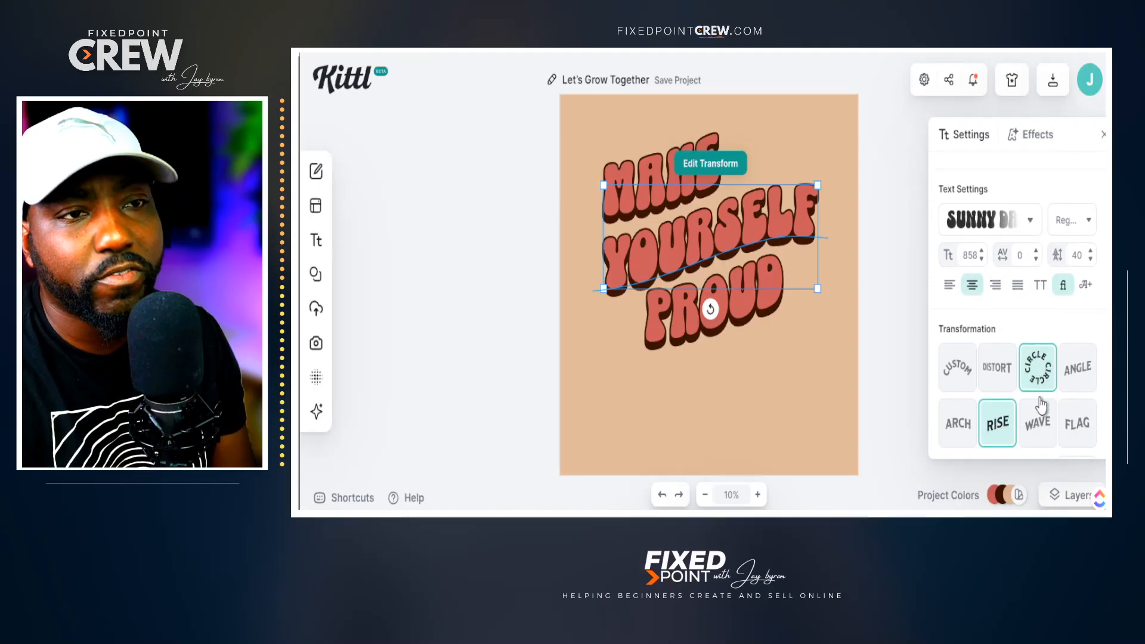
mouse_move(1035, 439)
mouse_down()
mouse_move(967, 439)
mouse_move(1034, 427)
mouse_up()
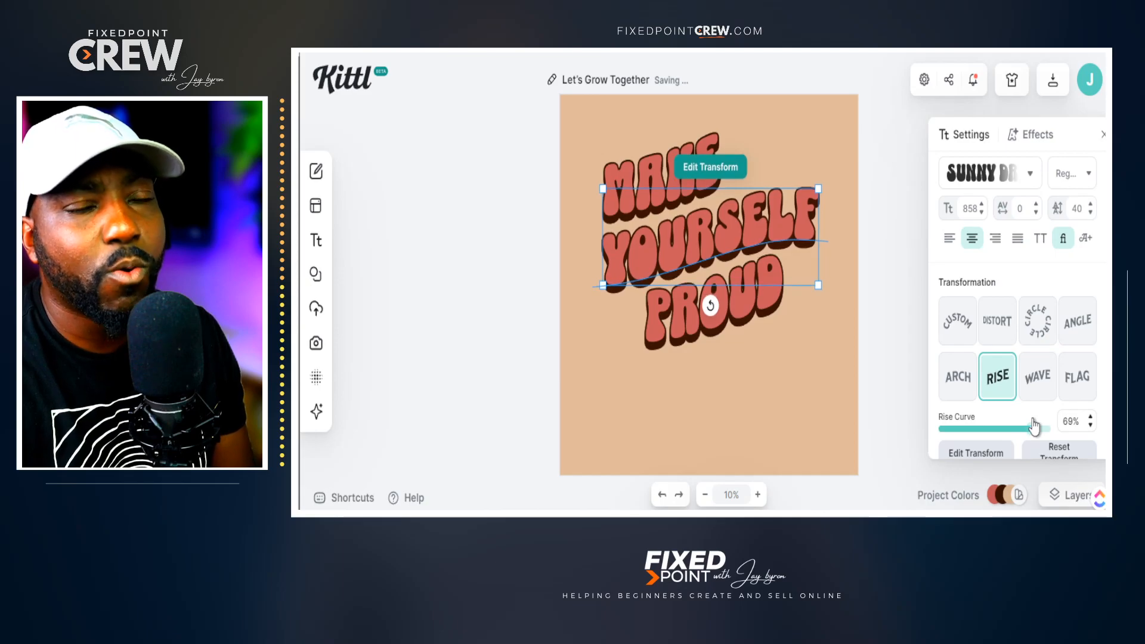
click(738, 395)
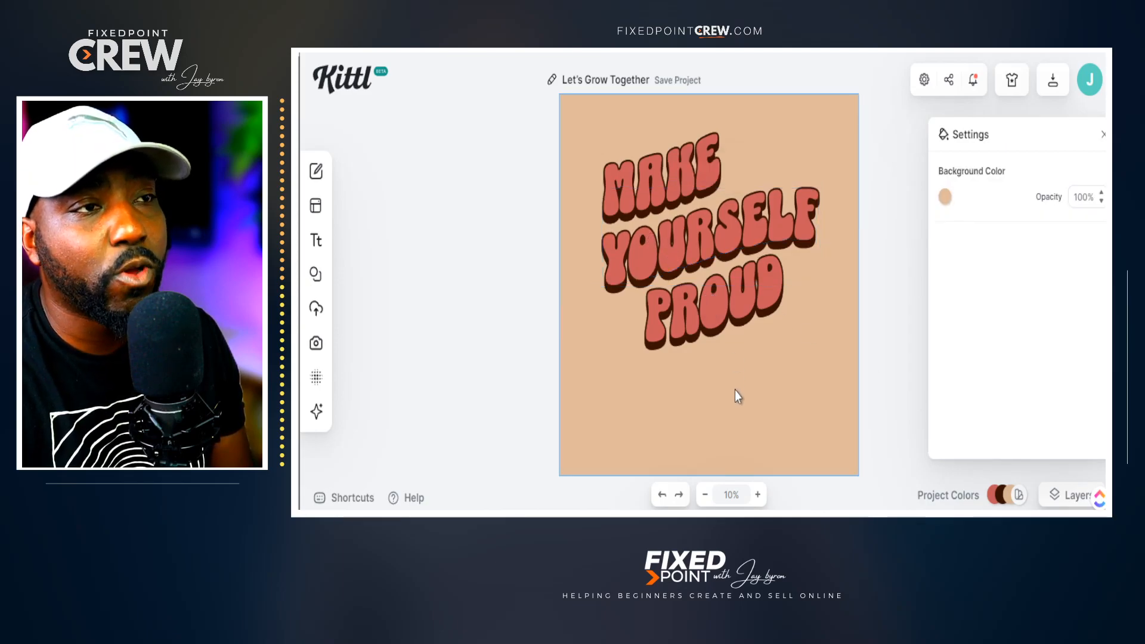
Spread the MAKE, YOURSELF and PROUD lines apart on the artboard, leaving room around MAKE for enlarging it.
drag(663, 248, 670, 246)
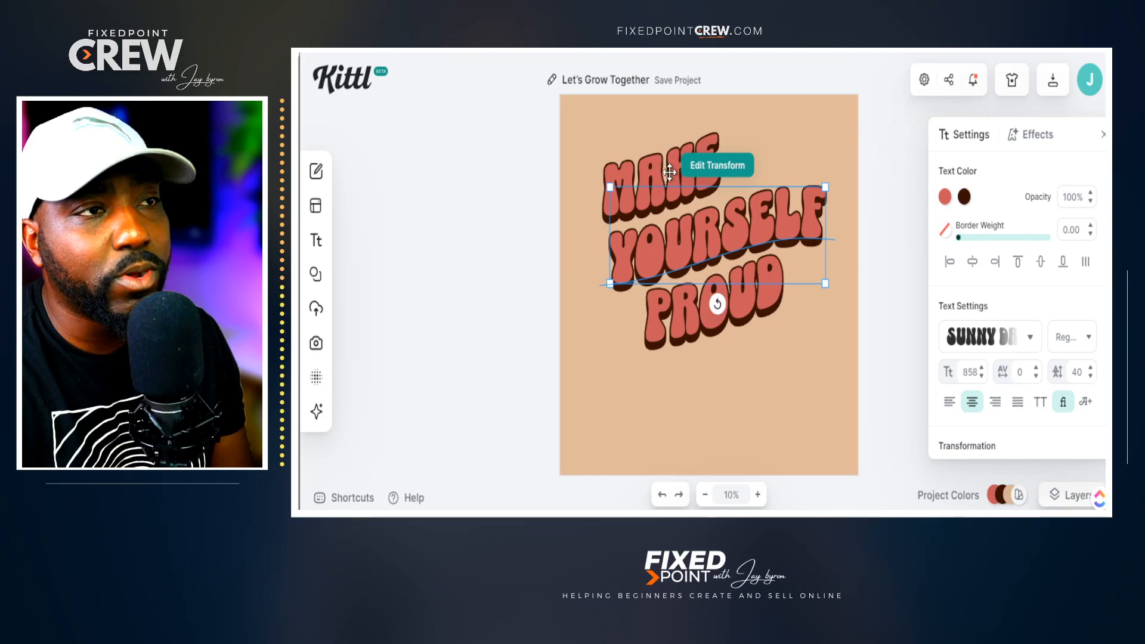
drag(667, 172, 691, 166)
drag(696, 302, 684, 306)
drag(650, 254, 640, 254)
drag(649, 173, 642, 175)
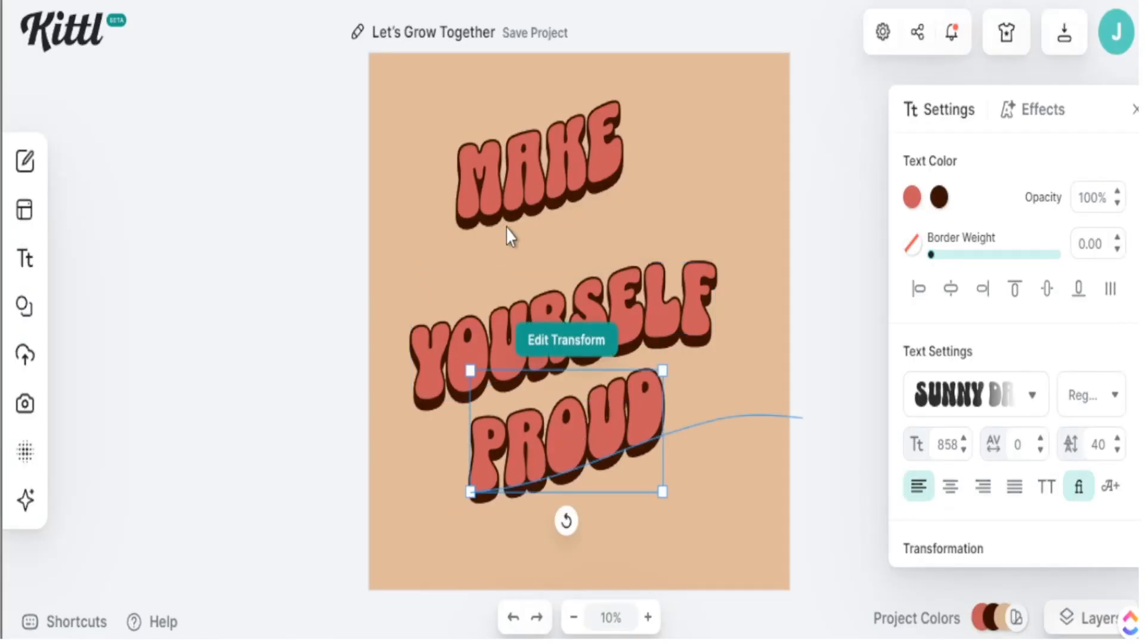
Enlarge the MAKE and YOURSELF lines and position YOURSELF directly beneath MAKE.
click(511, 207)
drag(621, 218, 696, 270)
drag(574, 223, 552, 214)
drag(653, 343, 654, 319)
drag(715, 380, 743, 400)
drag(669, 317, 667, 308)
Enlarge PROUD, move it up beneath YOURSELF, and even out the spacing between the three lines.
click(646, 423)
drag(659, 500, 695, 531)
drag(613, 471, 613, 436)
drag(687, 278, 689, 274)
drag(682, 412, 683, 408)
click(519, 257)
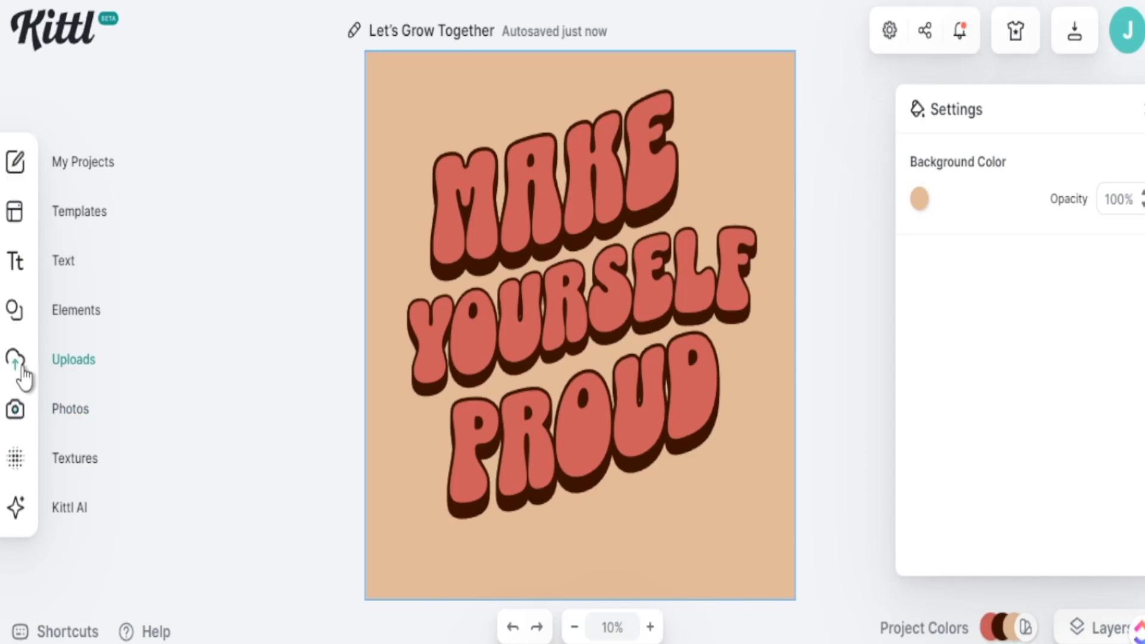
Search the elements for "peace and love", add the bold peace sign, shrink it and place it in the design's lower-right corner.
click(23, 328)
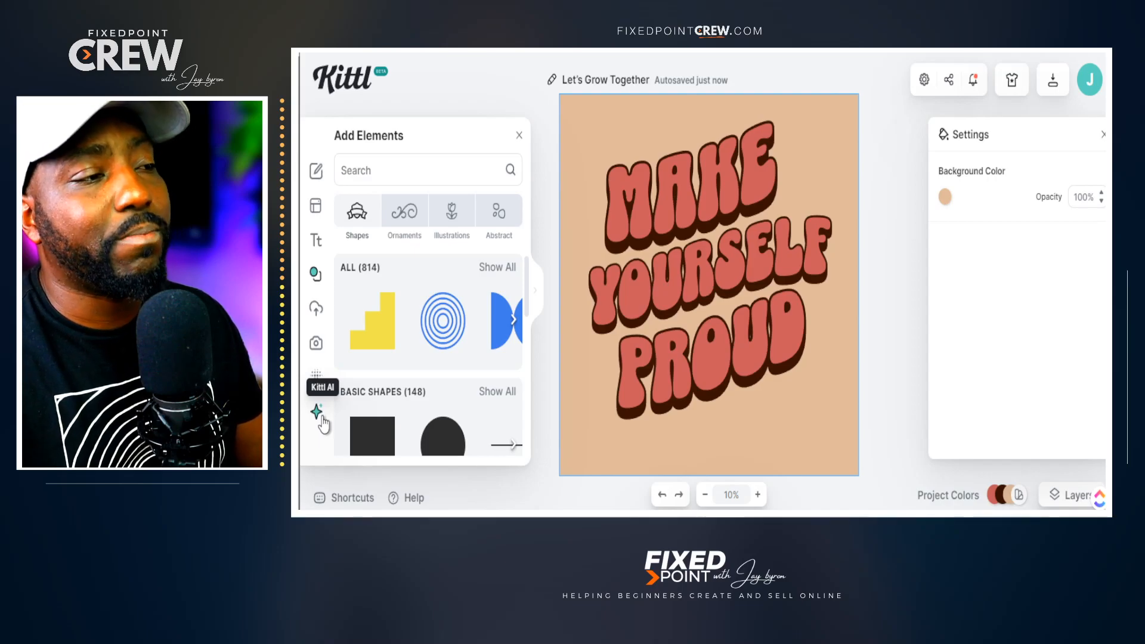
click(316, 412)
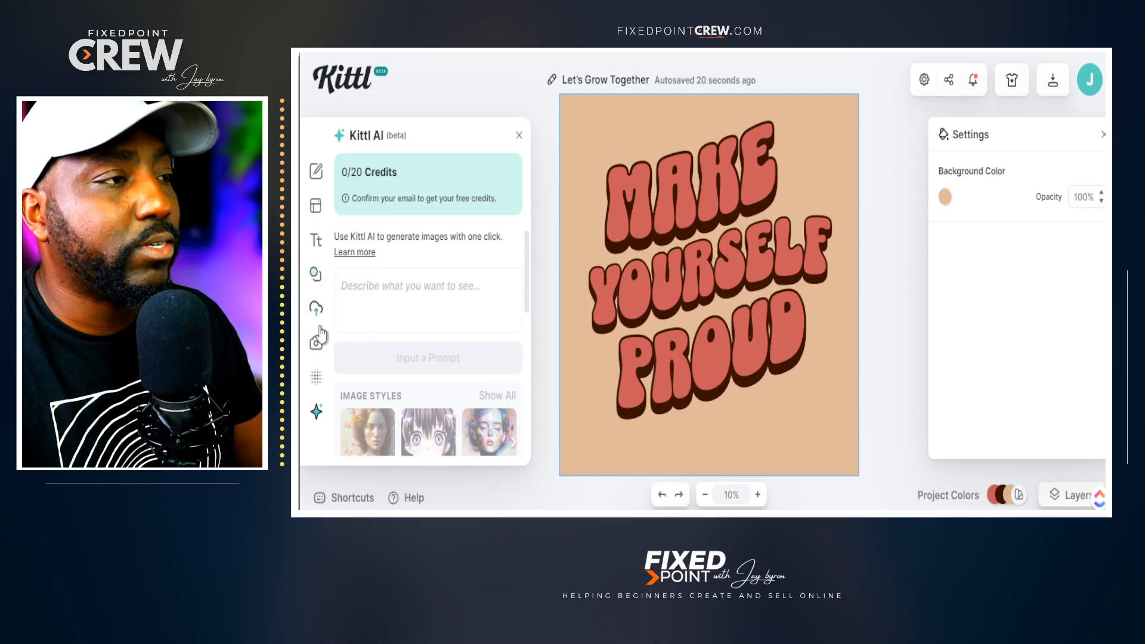
click(316, 276)
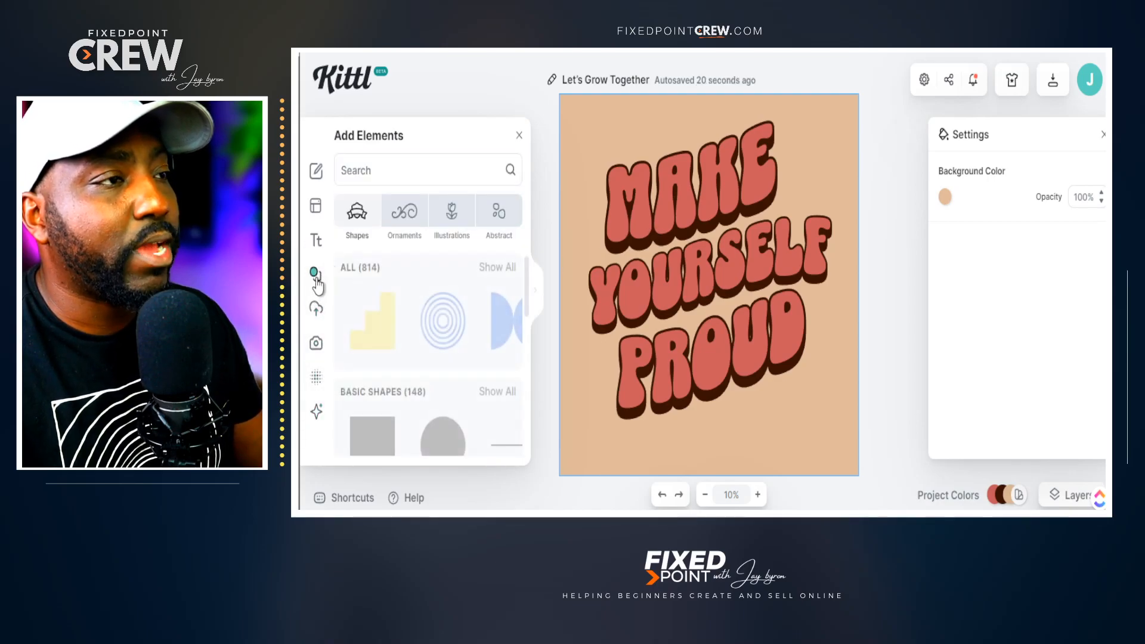
click(375, 170)
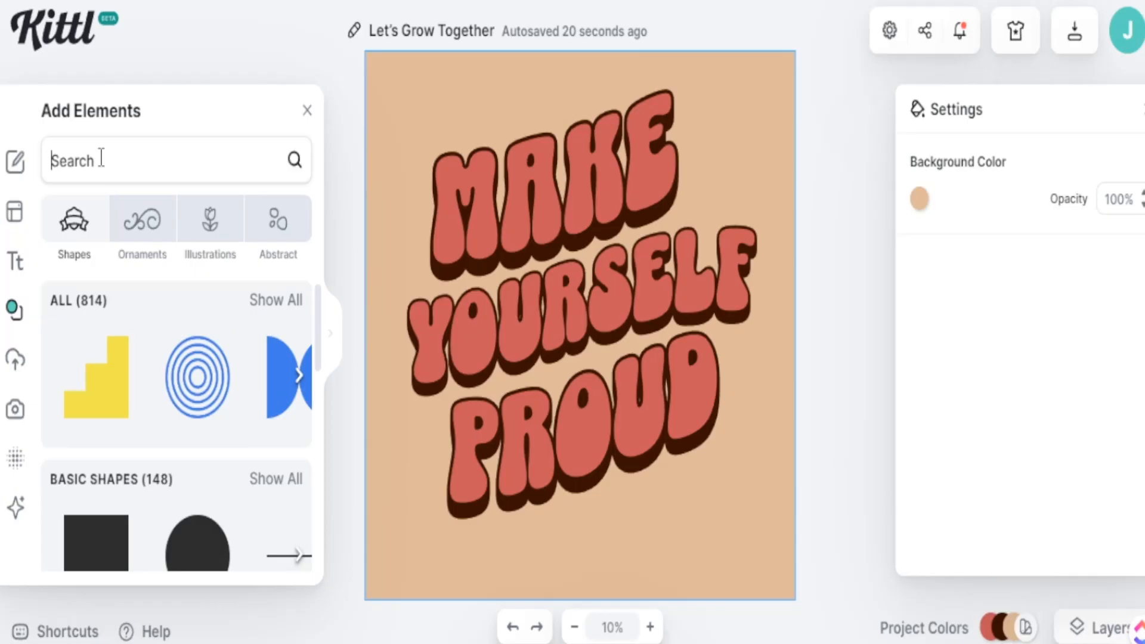
text(peace a)
click(140, 227)
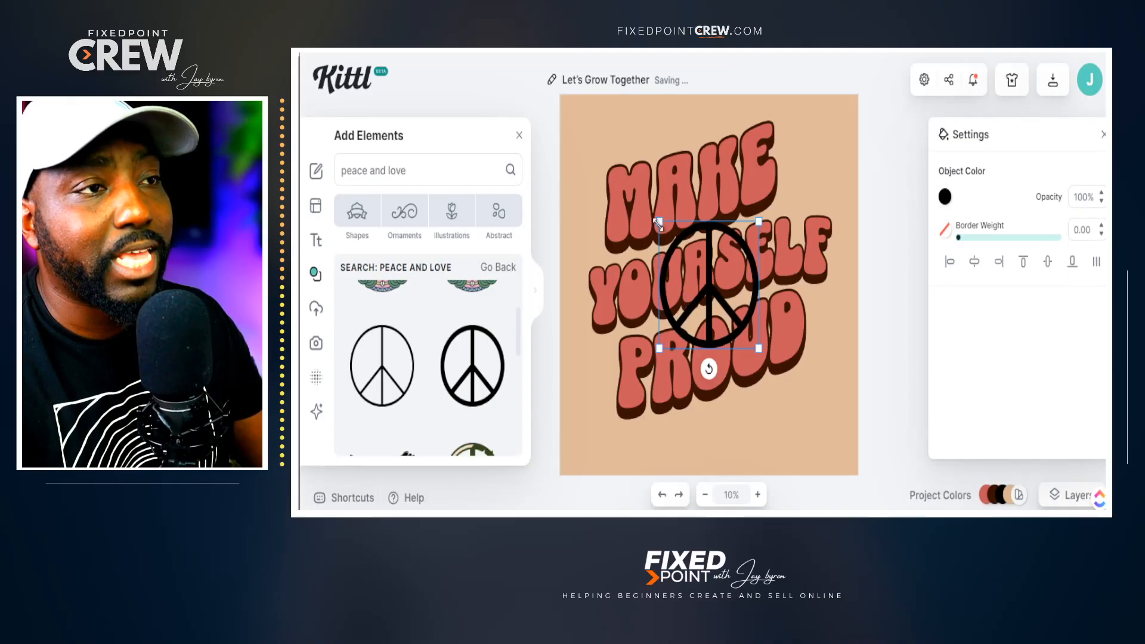
drag(659, 224, 695, 273)
drag(732, 331, 818, 431)
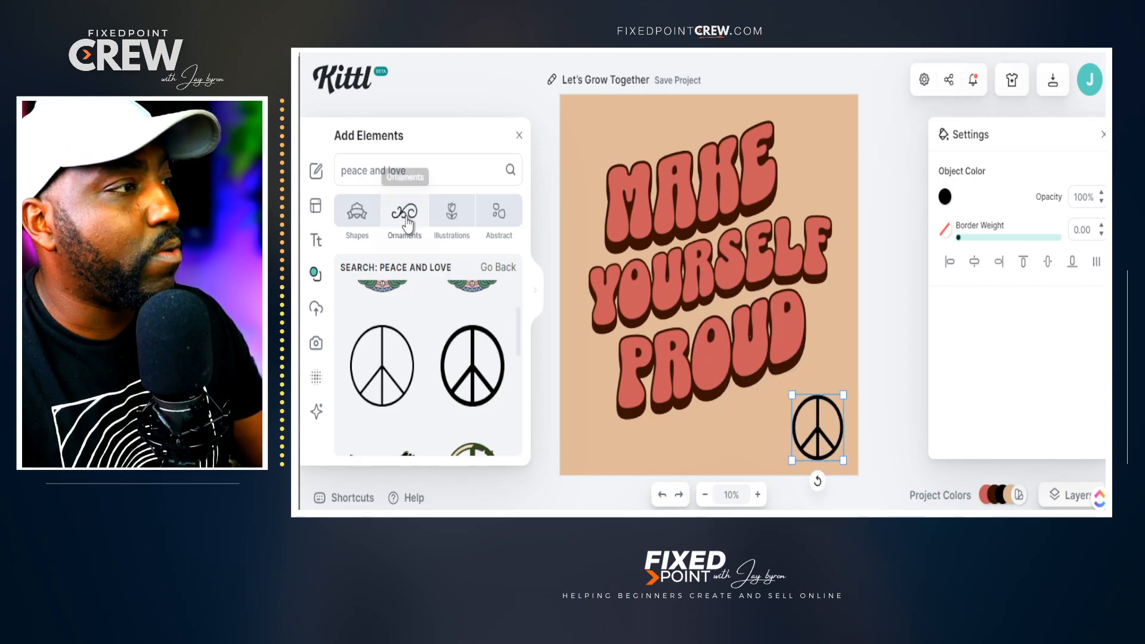
drag(422, 168, 349, 168)
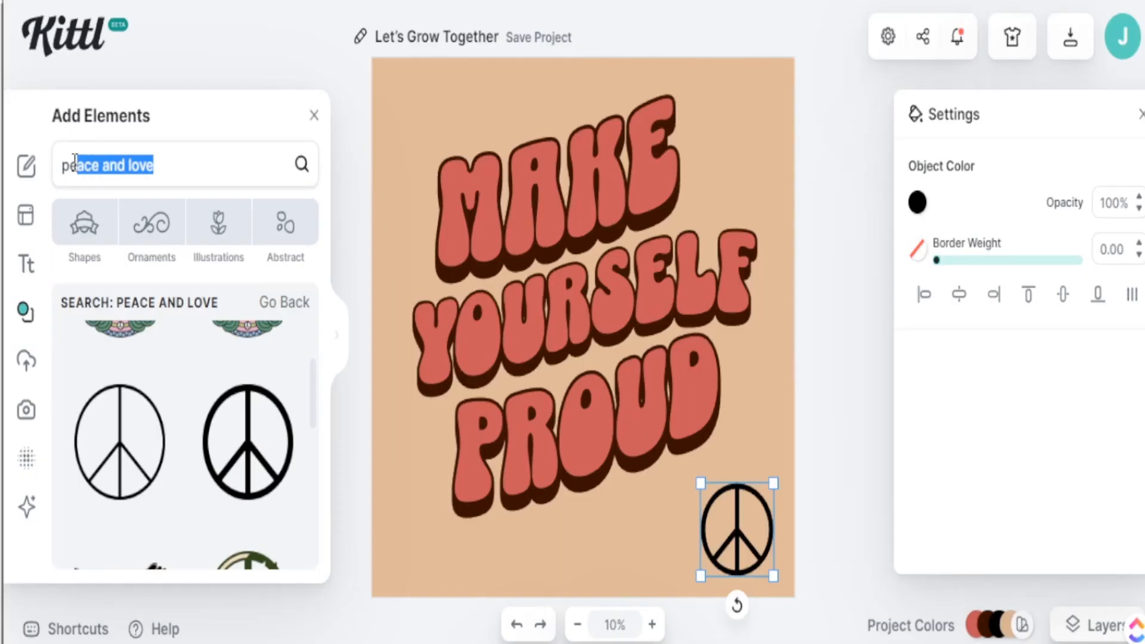
drag(74, 161, 28, 160)
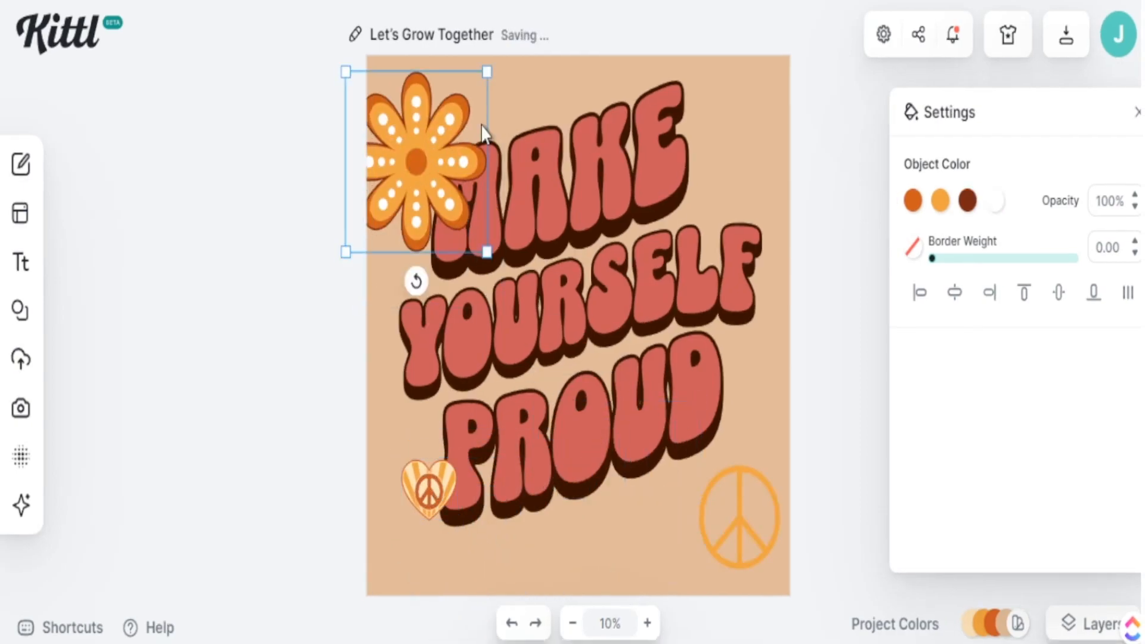
Shrink the orange flower beside MAKE and place a duplicate of it below the end of PROUD.
drag(485, 65, 454, 147)
key(ctrl+c)
key(ctrl+v)
drag(723, 412, 702, 450)
Move the peace sign to the end of PROUD, shrink it, and place a duplicate beneath the flower beside MAKE.
drag(755, 534, 753, 384)
shift+click(746, 394)
drag(776, 313, 709, 360)
click(739, 391)
key(ctrl+c)
key(ctrl+v)
drag(700, 409, 405, 265)
Enlarge both flowers slightly and nudge the one beside MAKE into place.
click(419, 152)
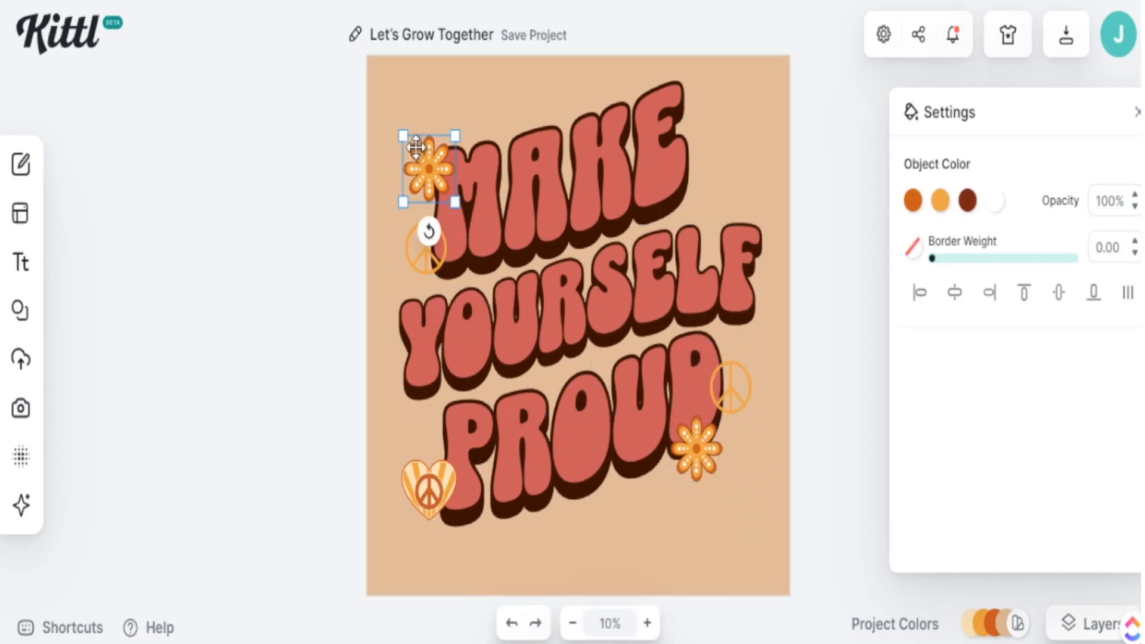
drag(403, 136, 388, 118)
drag(428, 166, 429, 177)
click(696, 450)
drag(722, 481, 730, 494)
Enlarge the peace heart beside PROUD, move it up slightly, and place a duplicate to the right of MAKE.
click(428, 490)
drag(401, 520, 391, 531)
drag(426, 493, 430, 481)
key(ctrl+c)
key(ctrl+v)
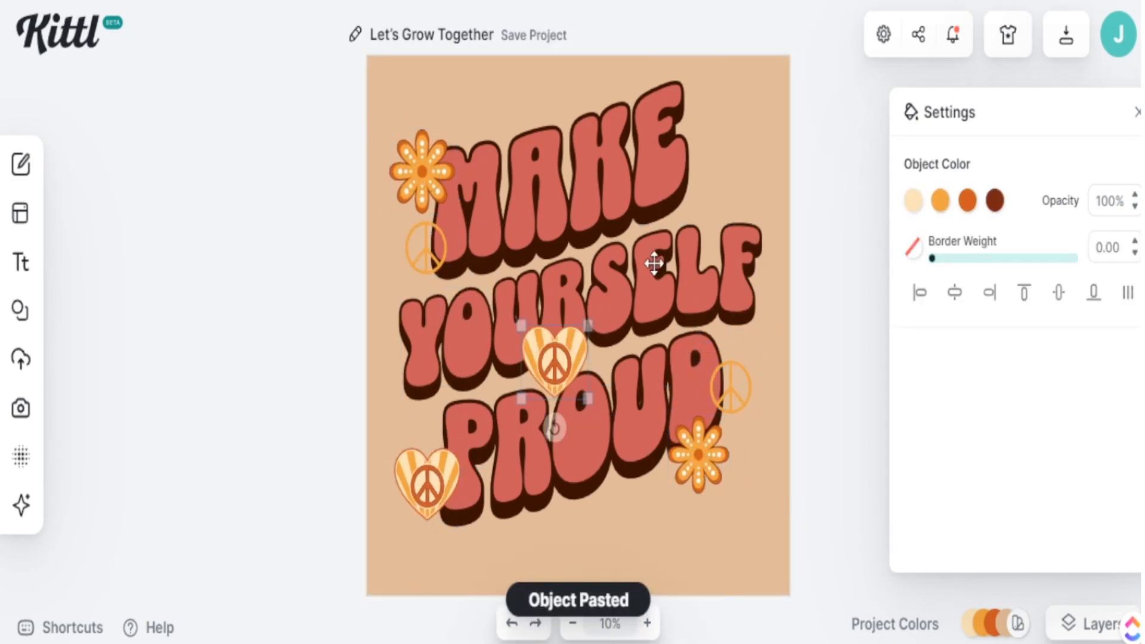
drag(514, 431, 725, 175)
Lower the peace sign beside MAKE, shrink the flower above it slightly, and nudge the right-hand heart closer to the lettering.
drag(425, 250, 421, 261)
click(422, 172)
drag(454, 213, 449, 206)
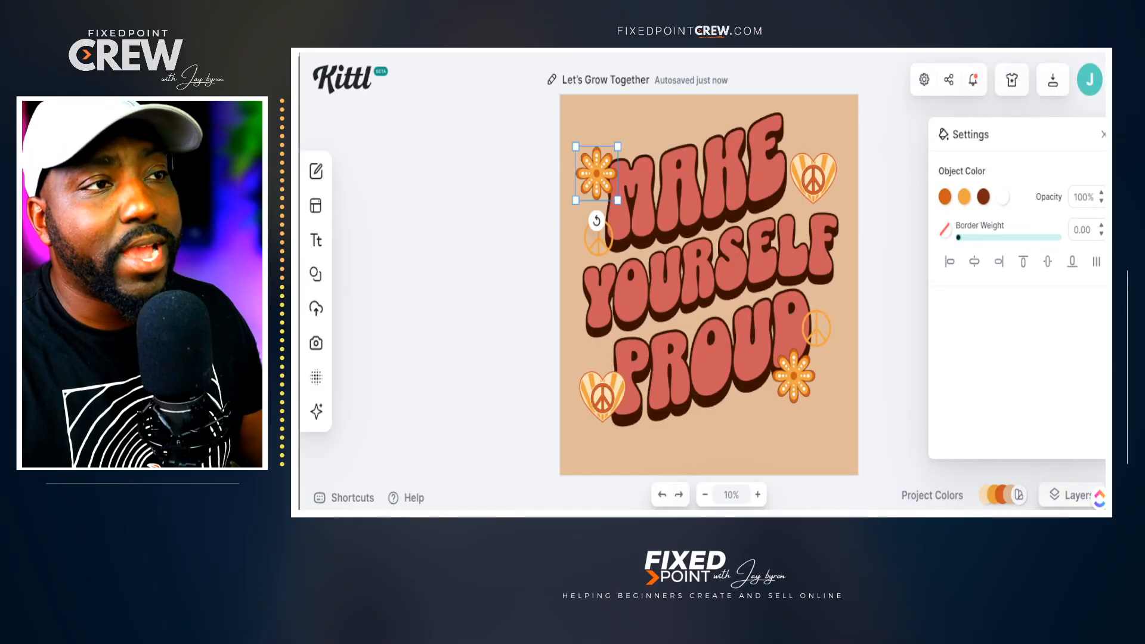
click(869, 401)
drag(816, 184, 810, 182)
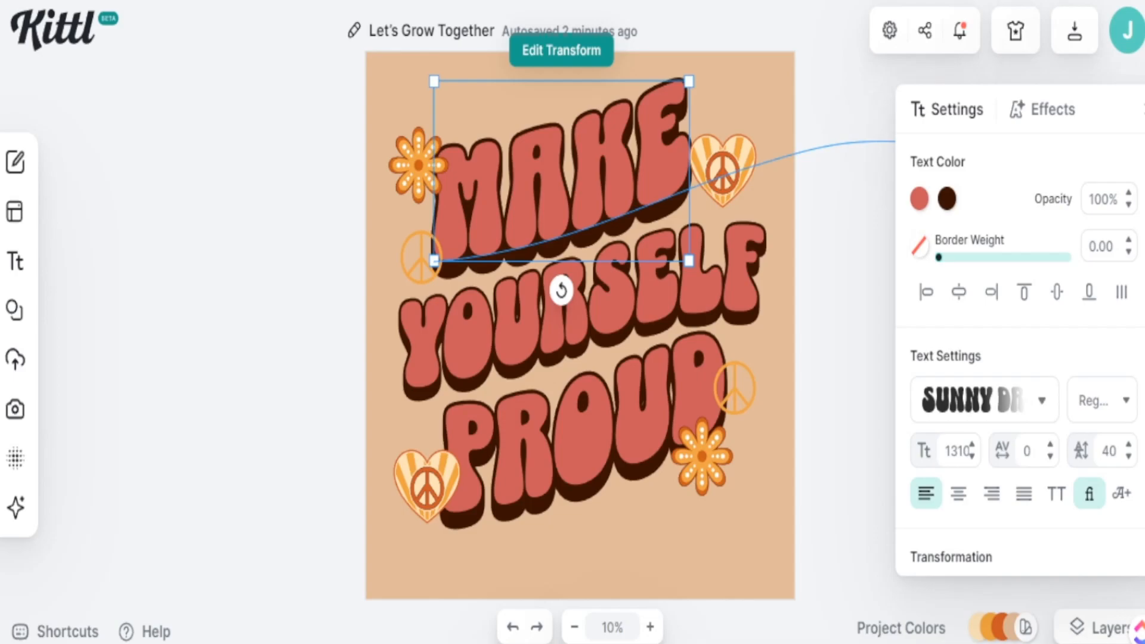
Recolor the MAKE text fill orange using a copied hex color code.
click(919, 199)
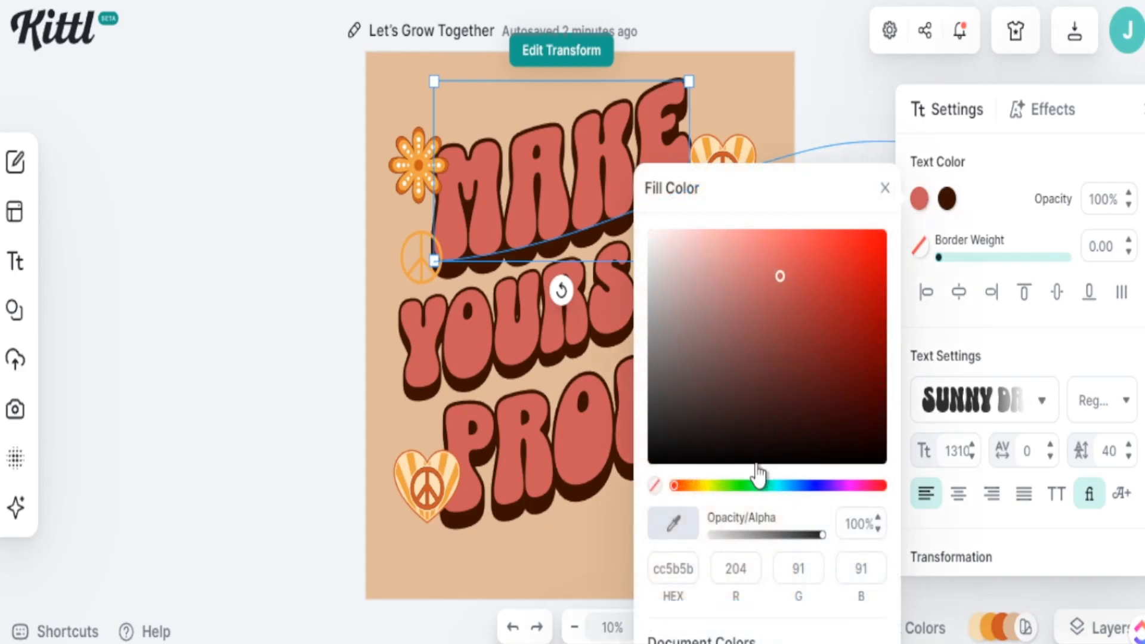
click(892, 240)
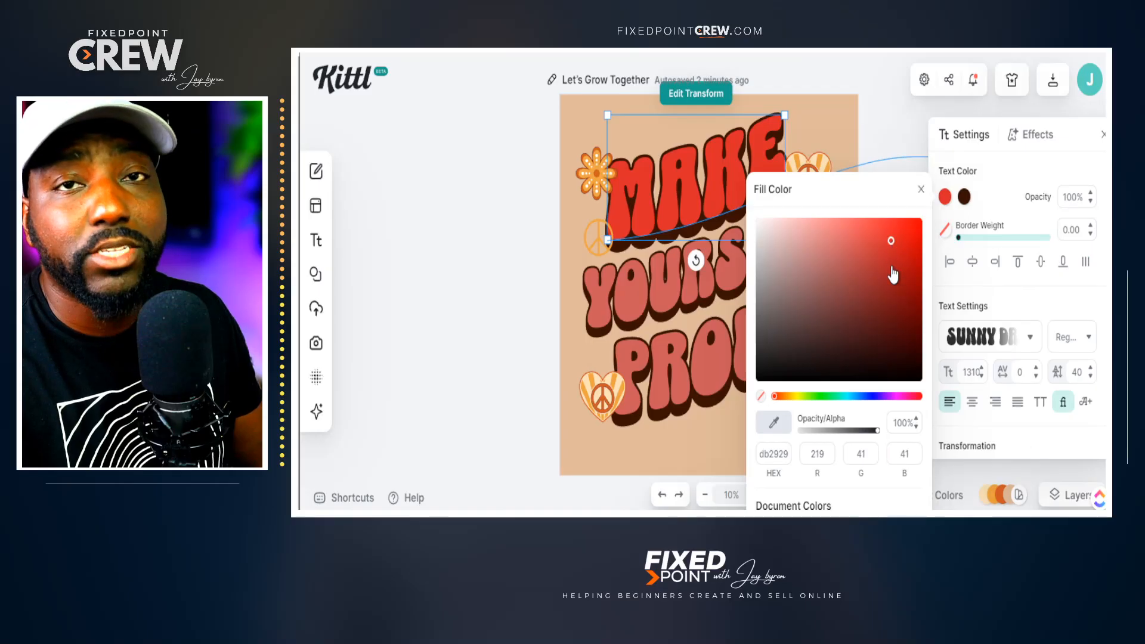
click(885, 288)
mouse_move(821, 267)
mouse_down()
mouse_move(823, 242)
mouse_move(841, 234)
mouse_up()
double_click(776, 452)
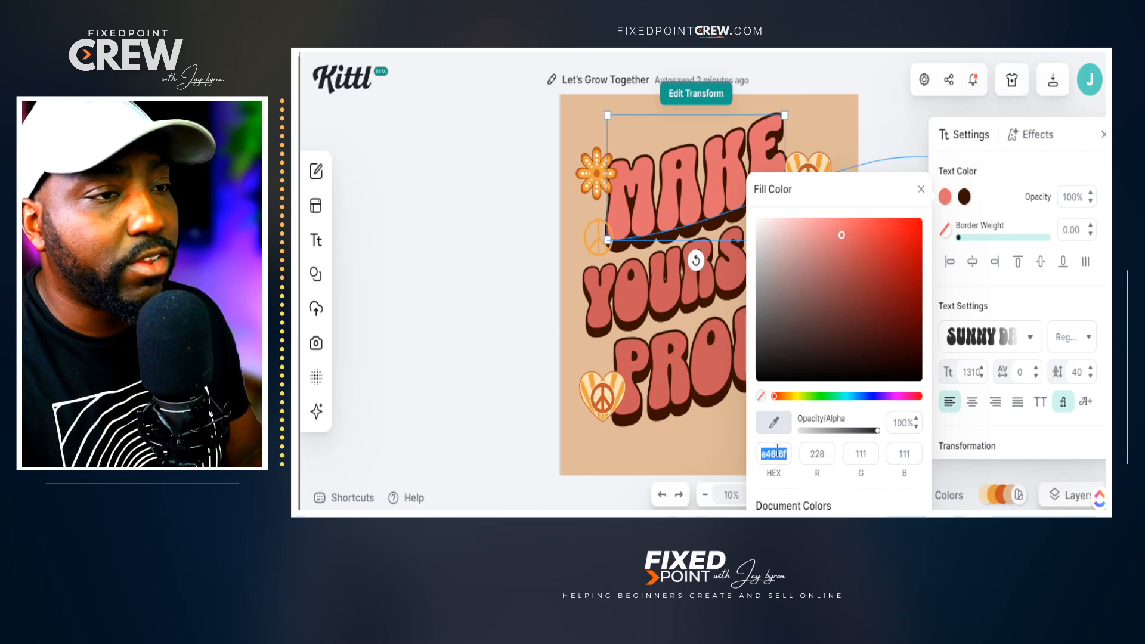
key(ctrl+v)
key(Return)
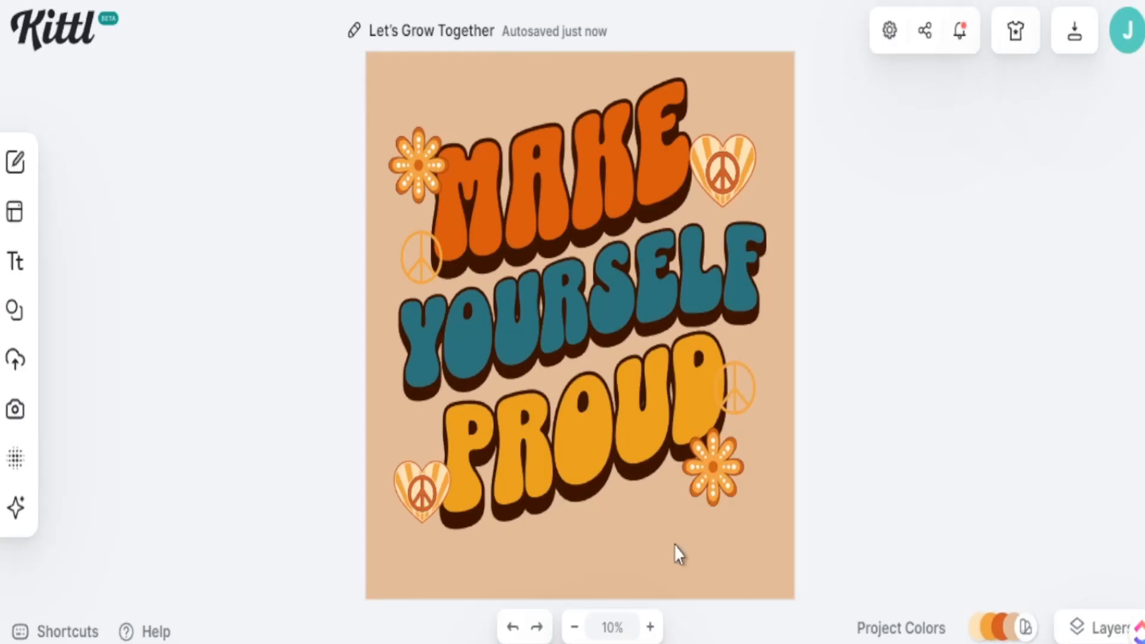
Remove the artboard's background color so the design has a transparent background.
click(674, 545)
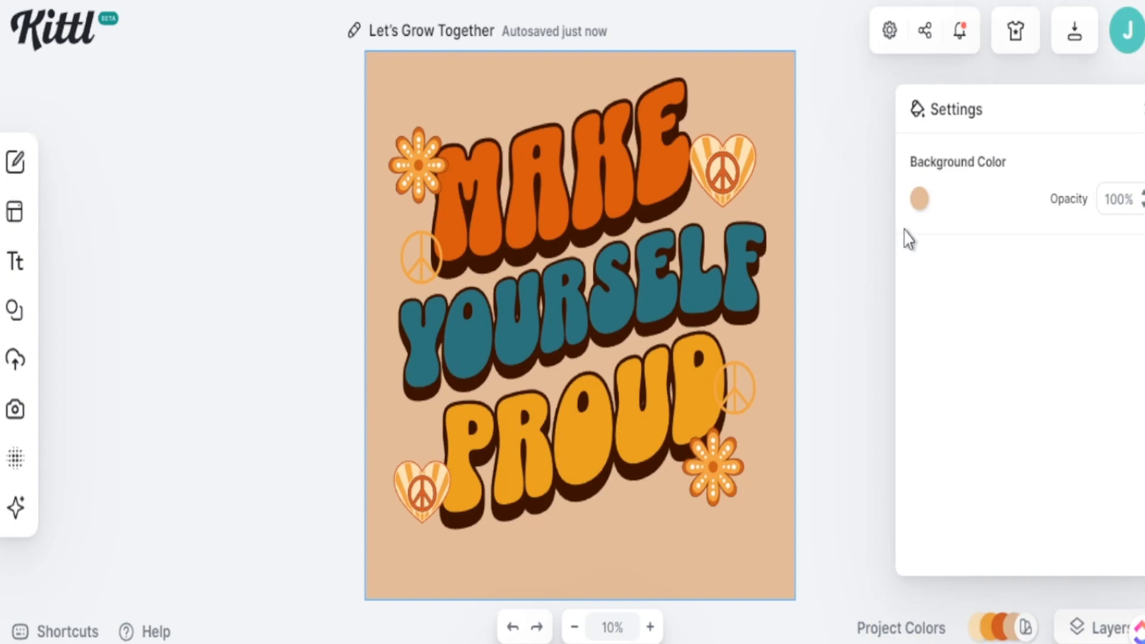
click(919, 208)
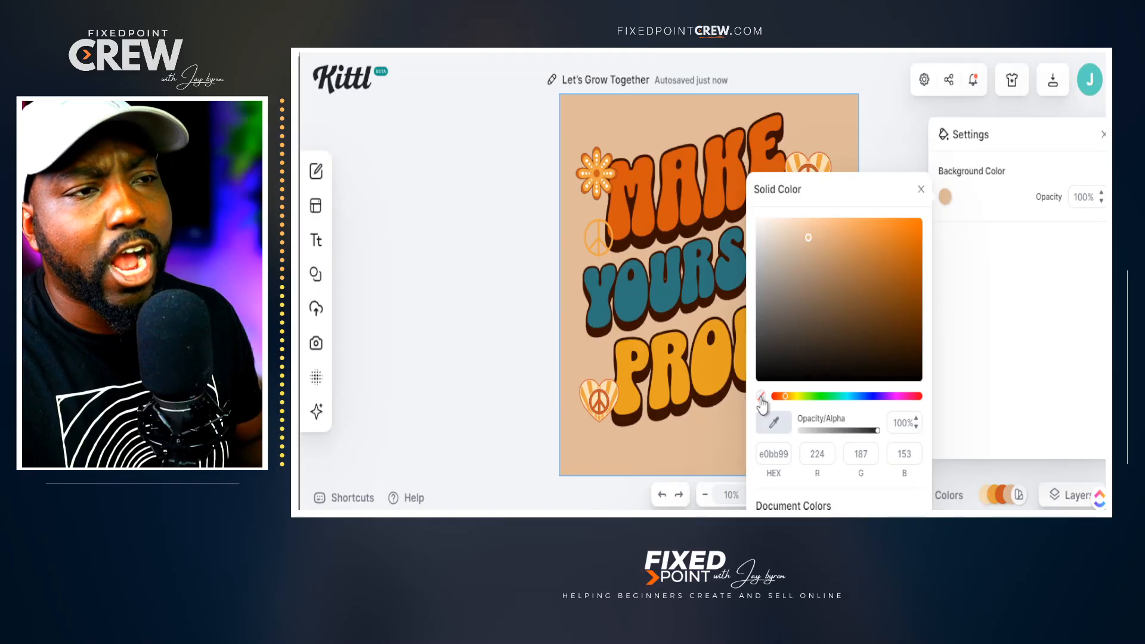
click(760, 397)
click(717, 449)
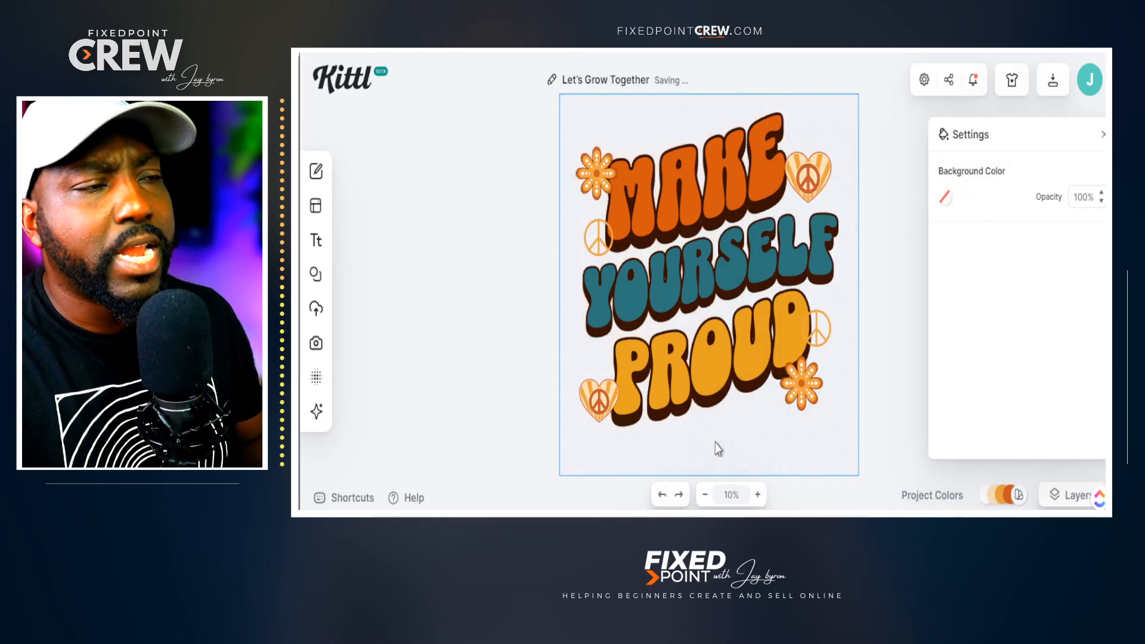
Apply the first grunge texture to the design and enable Clip Content so it covers only the artwork.
click(601, 182)
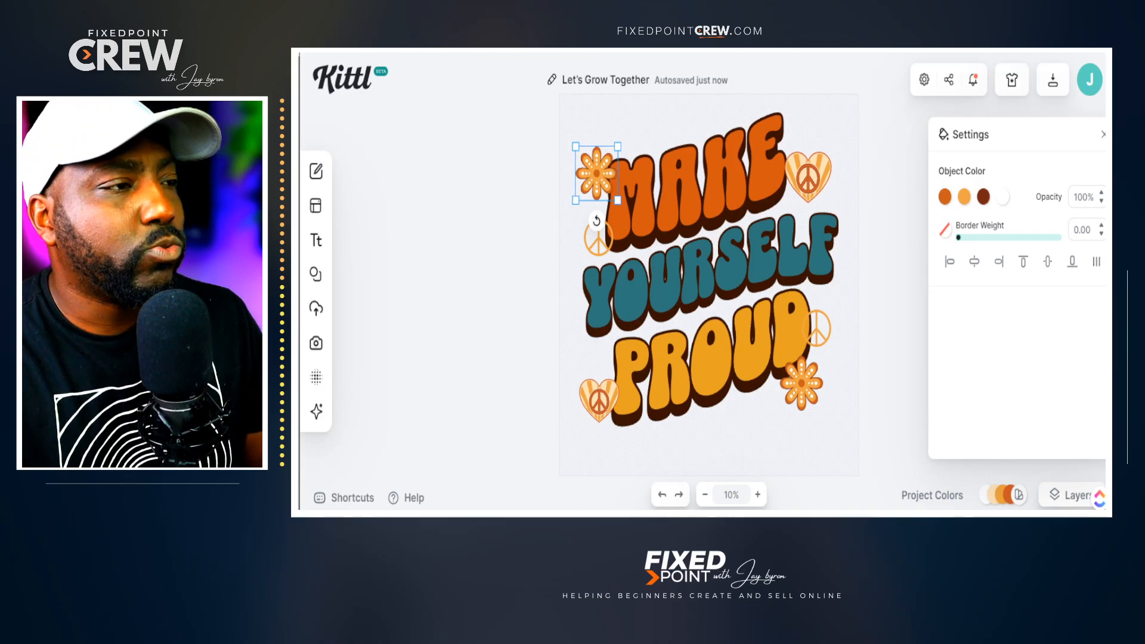
mouse_move(322, 384)
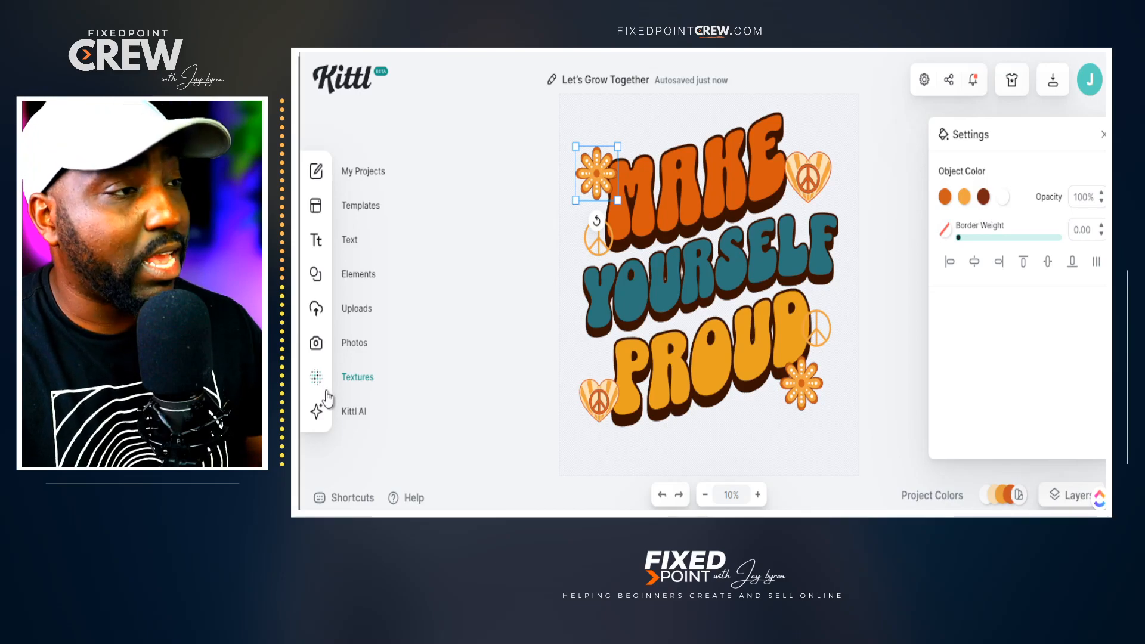
click(320, 387)
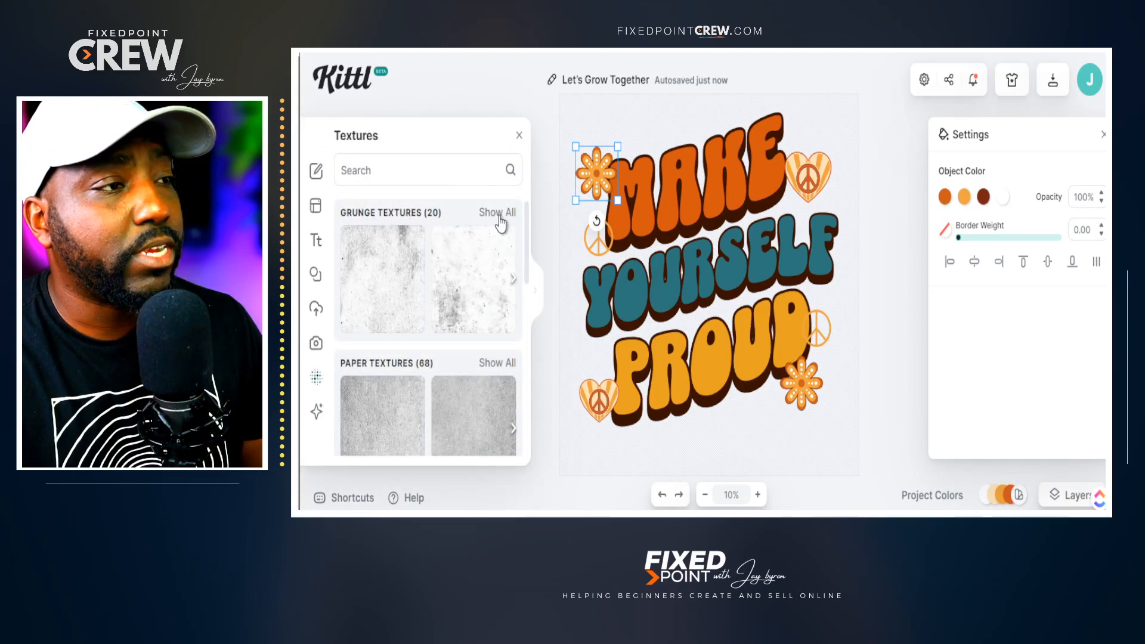
click(384, 285)
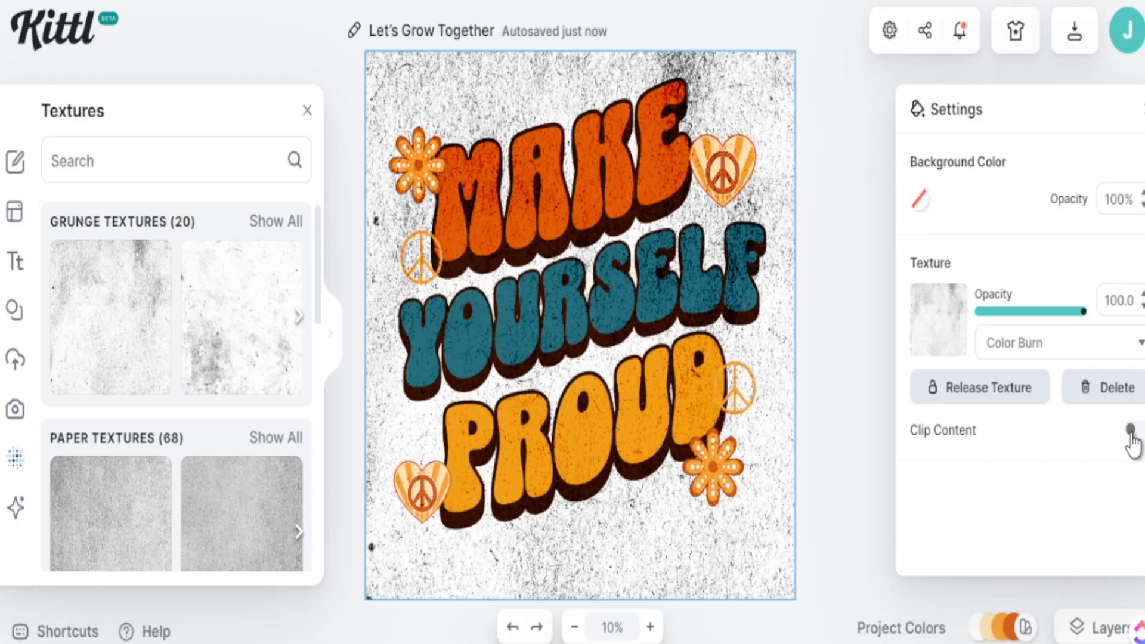
click(1129, 430)
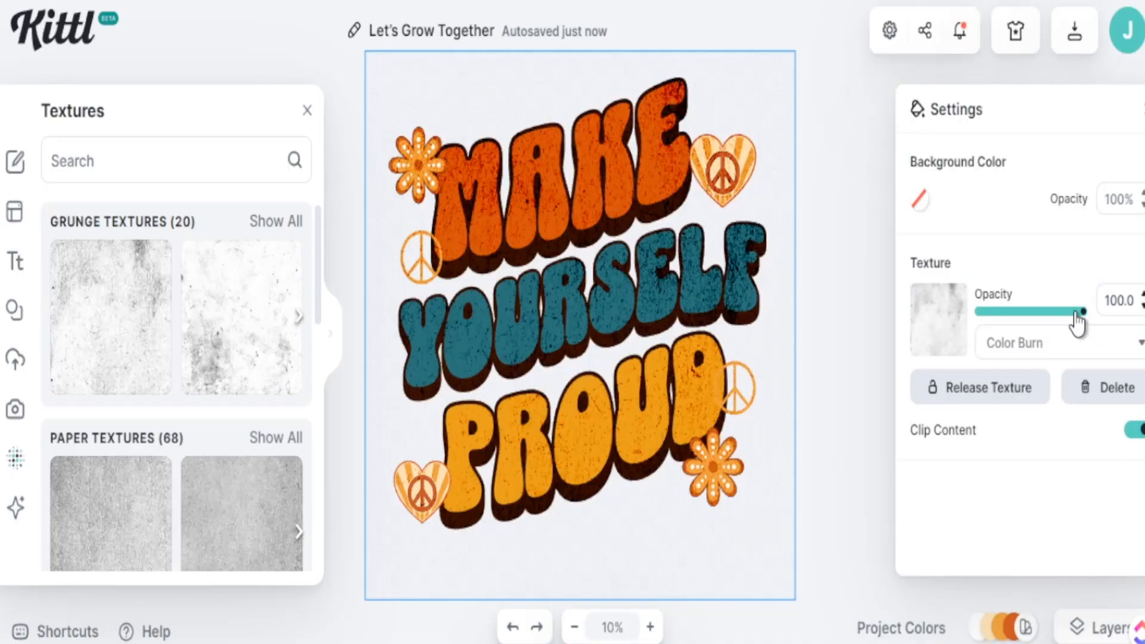
Lower the texture opacity to 35.3, switch its blend mode to Normal, and reduce the opacity to 12.1.
mouse_move(1082, 316)
mouse_down()
mouse_move(1006, 322)
mouse_move(1014, 284)
mouse_up()
click(1067, 298)
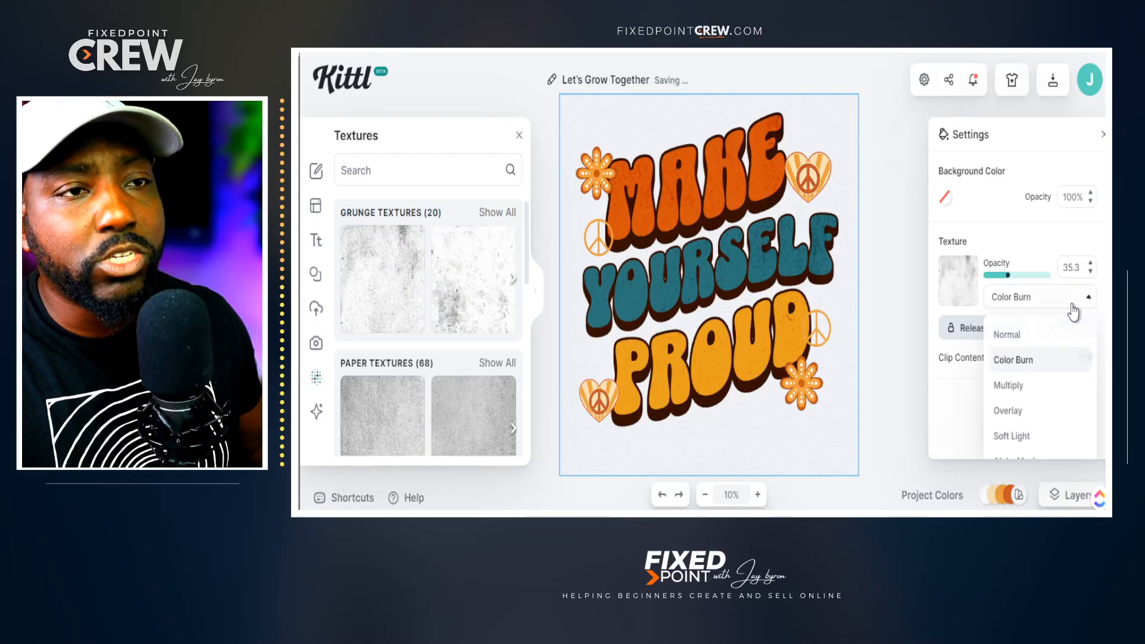
click(1008, 334)
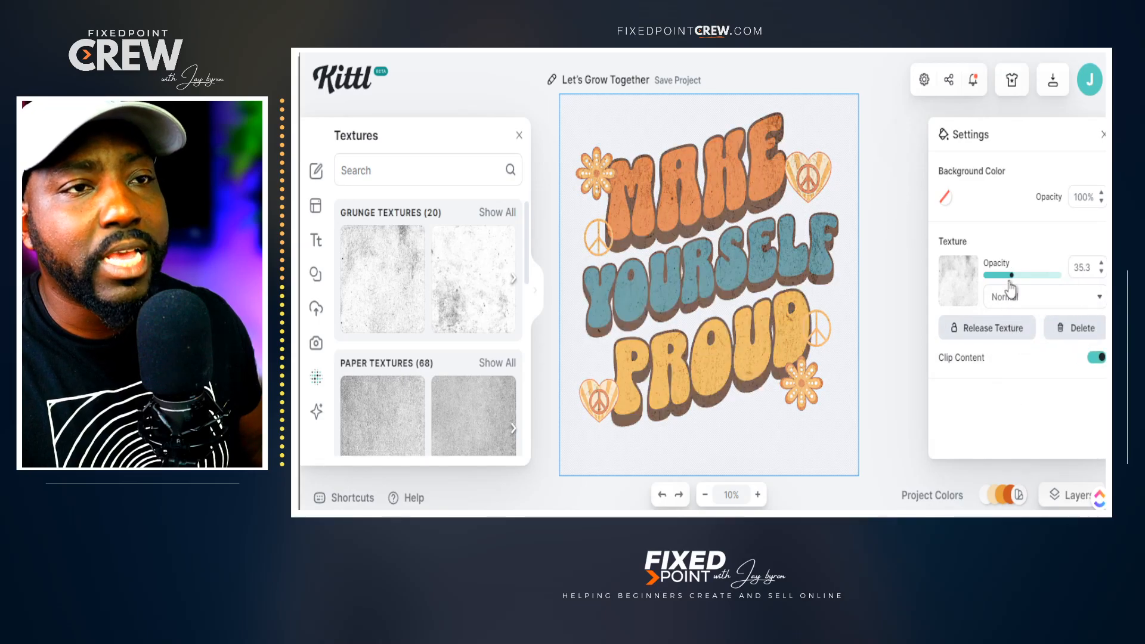
drag(1010, 281, 994, 289)
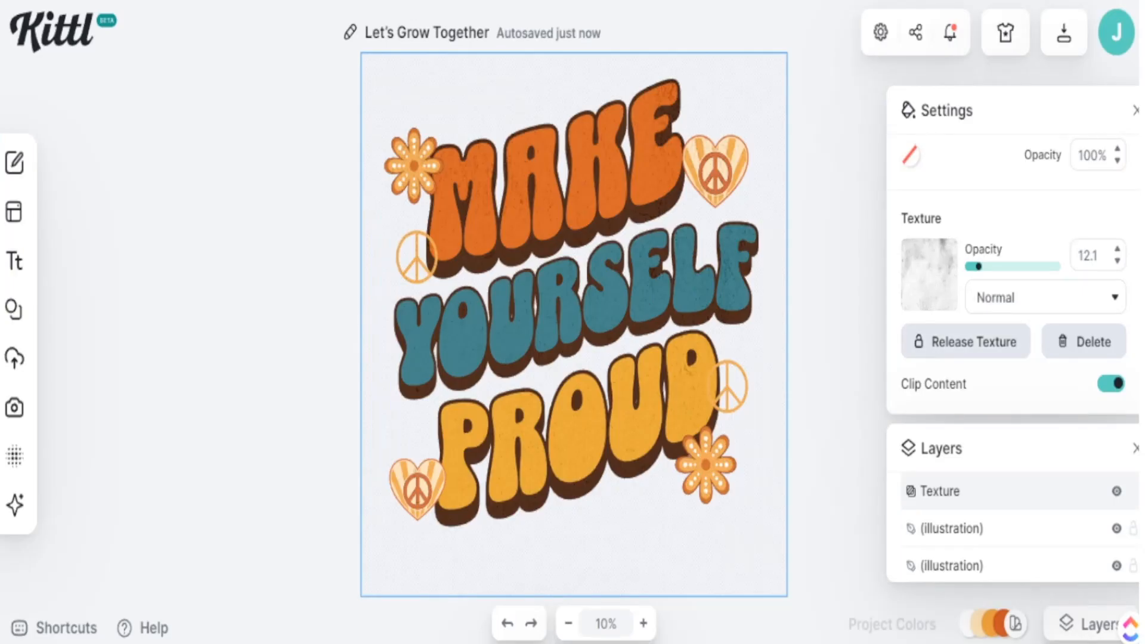
Set the texture's blend mode to Color Burn with 34.4 opacity and open the design's download options.
click(1097, 301)
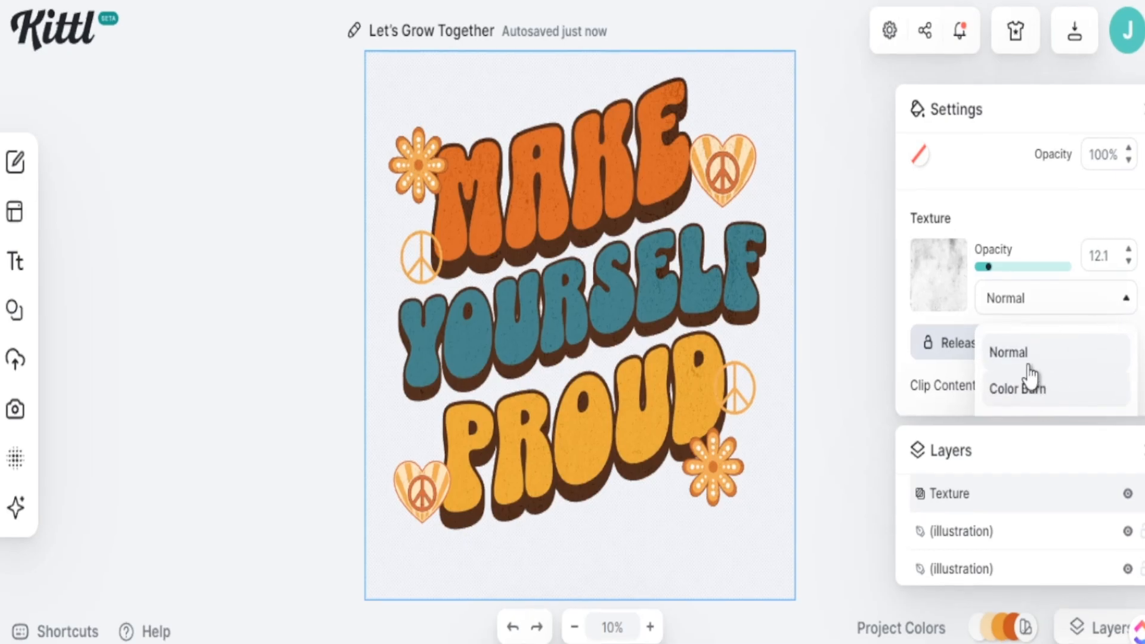
click(1024, 385)
drag(990, 267, 1009, 268)
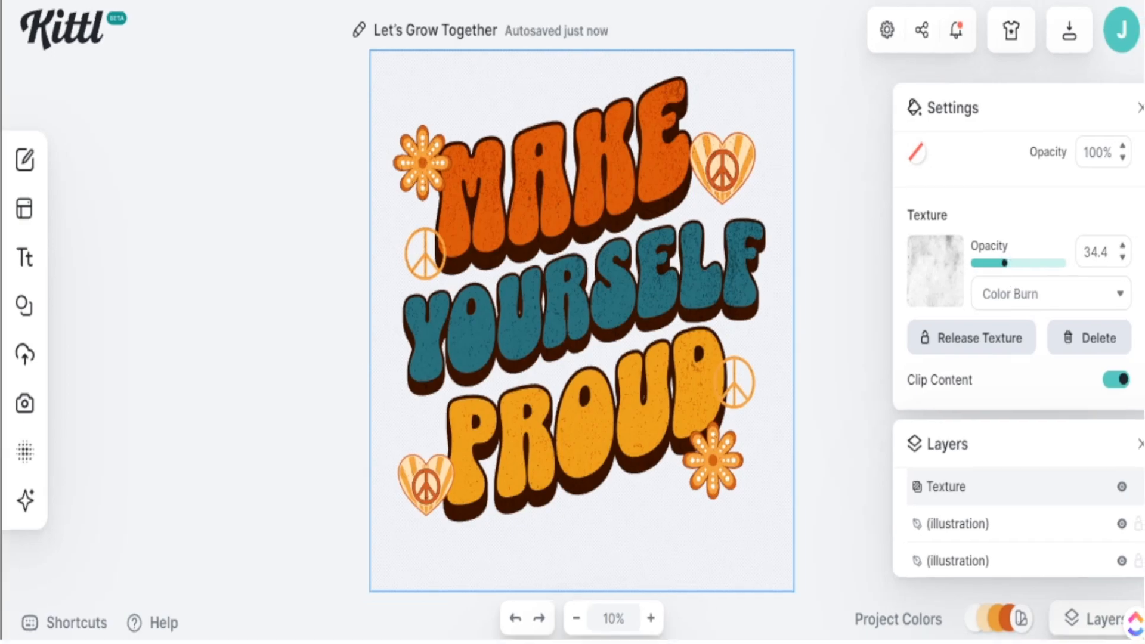
click(1069, 30)
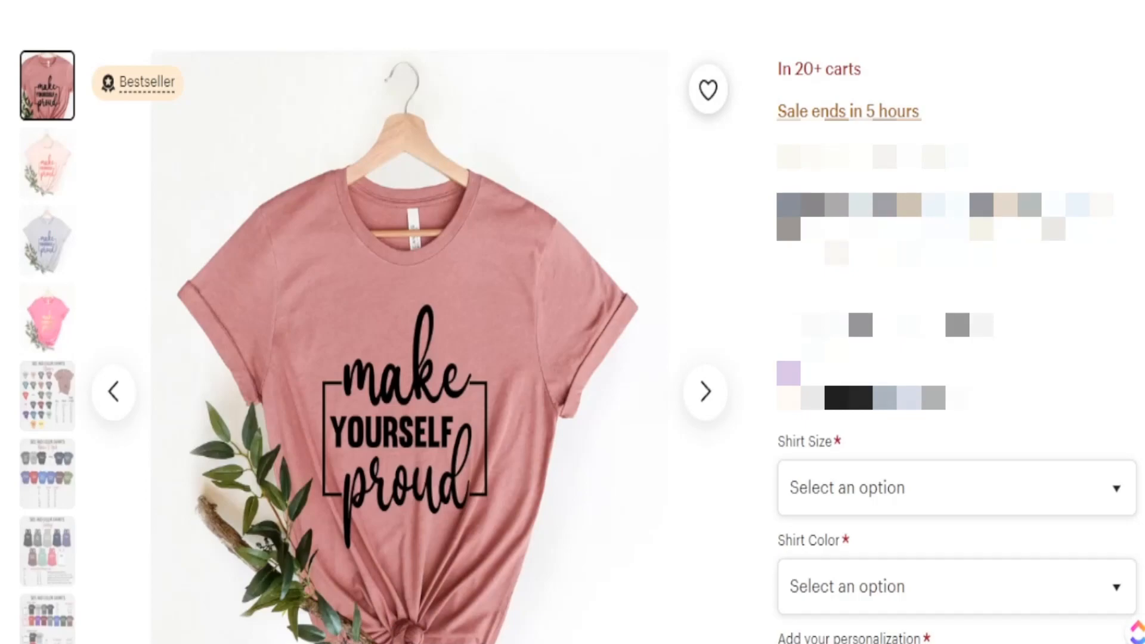
Review the bestselling "make yourself proud" T-shirt listing, including its product photos and personalization options.
scroll(422, 377, down, 2)
scroll(461, 397, down, 2)
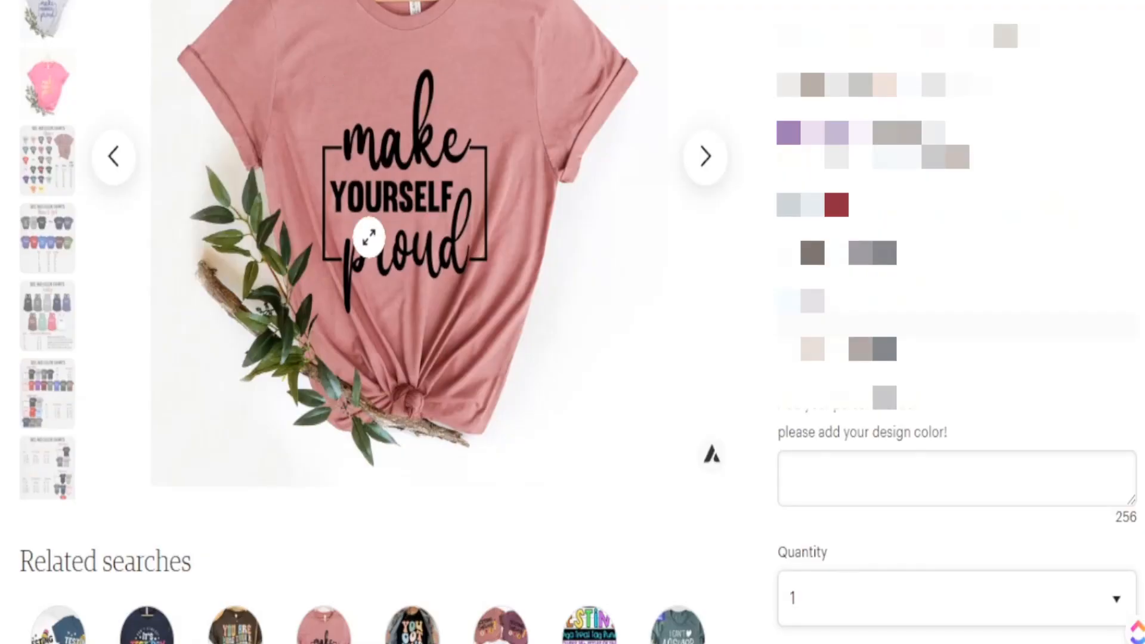
scroll(378, 254, up, 2)
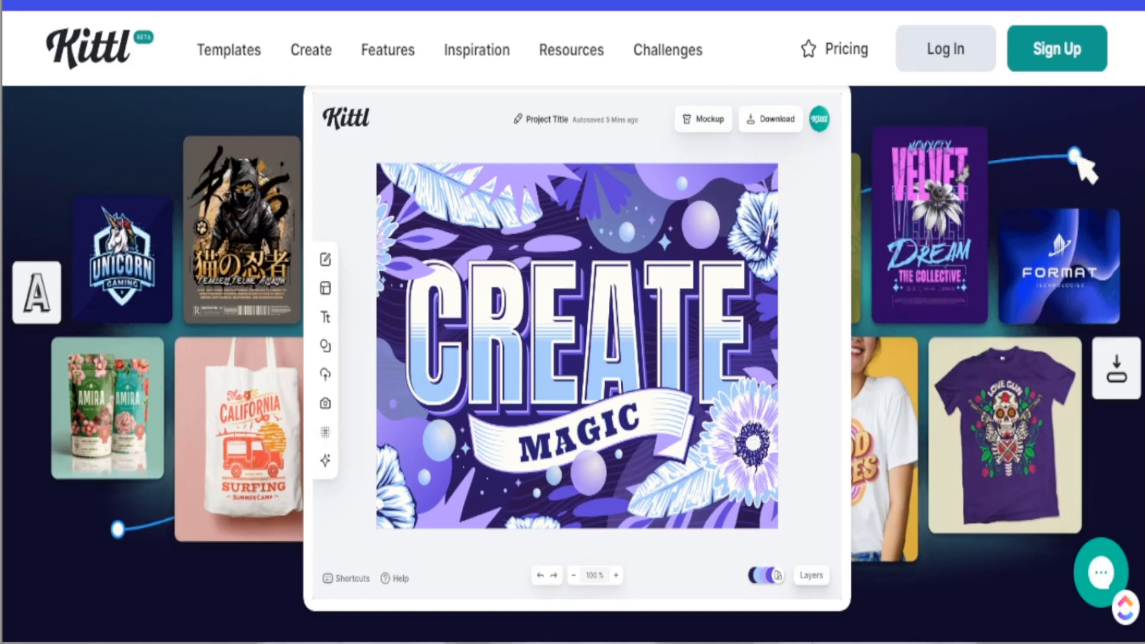
Look through the Kittl homepage's feature sections, covering AI tools, advanced text editing, Magic Recoloring and templates.
scroll(572, 363, down, 12)
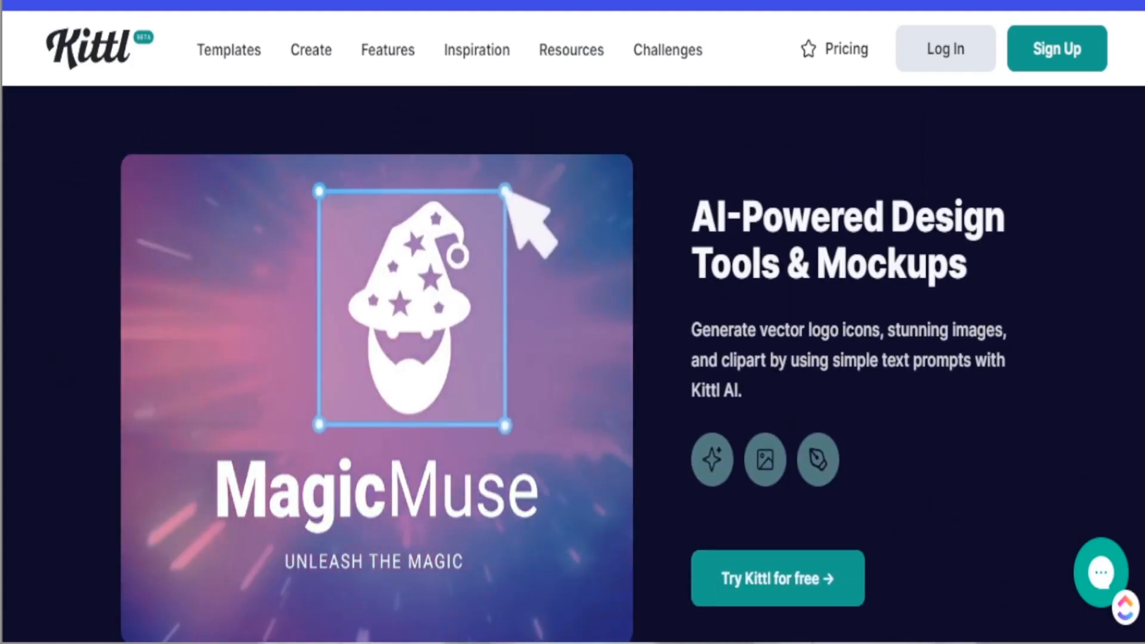
scroll(572, 363, down, 2)
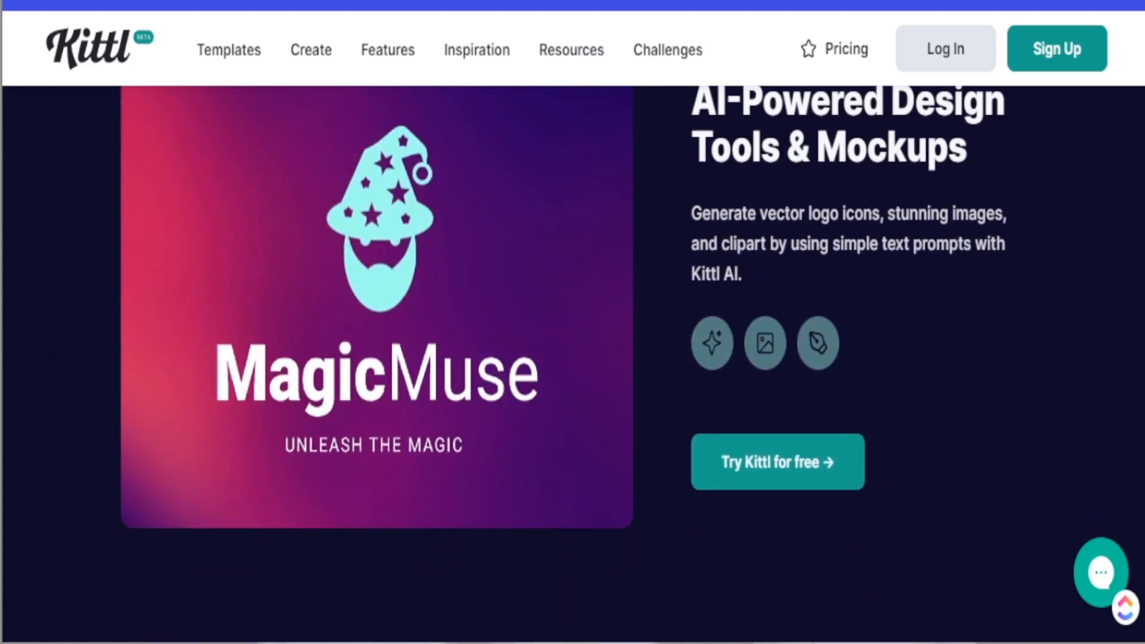
scroll(572, 363, down, 10)
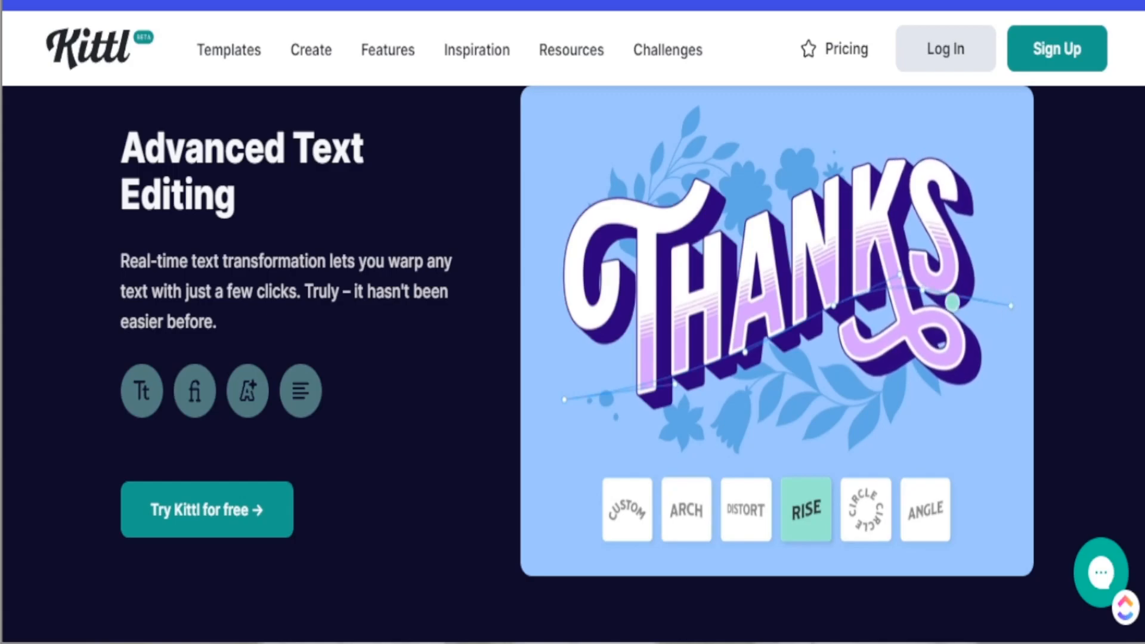
scroll(573, 358, down, 5)
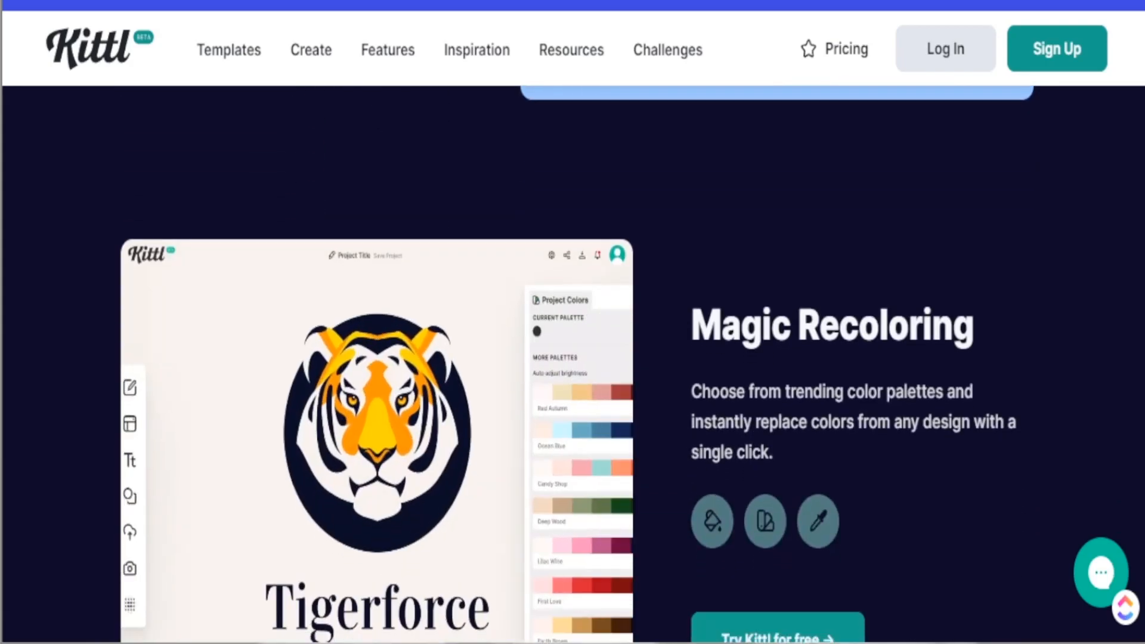
scroll(573, 357, down, 4)
scroll(572, 358, down, 5)
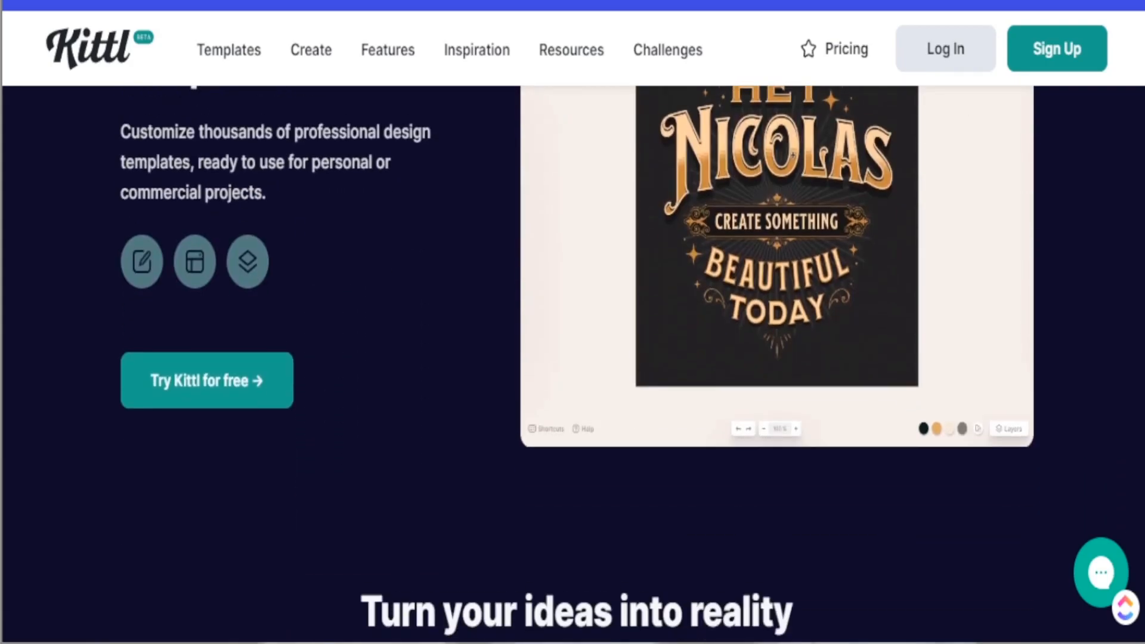